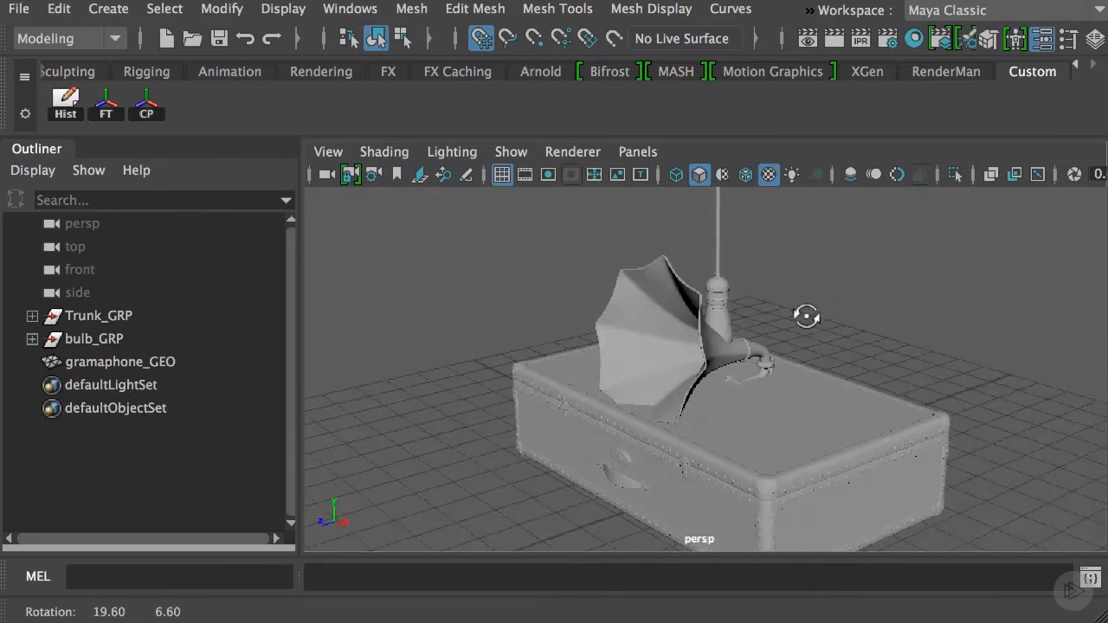
# Hide bulb_GRP and gramaphone_GEO so only the trunk remains in the scene view
pyautogui.click(64, 336)
pyautogui.keyDown('ctrl'); pyautogui.click(137, 362); pyautogui.keyUp('ctrl')
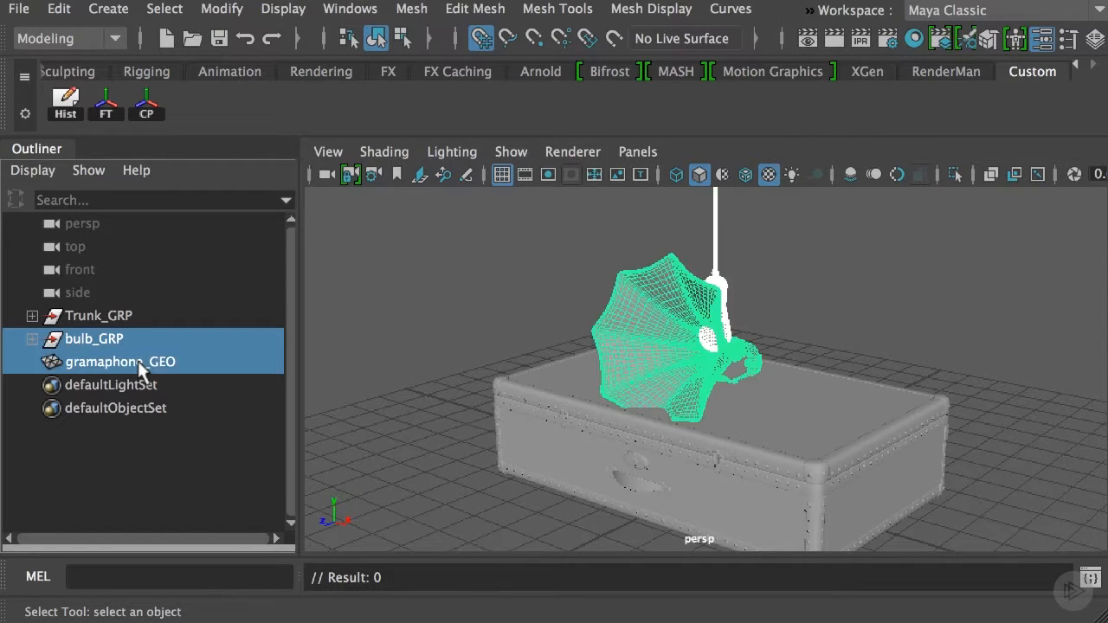
pyautogui.hotkey('ctrl', 'h')
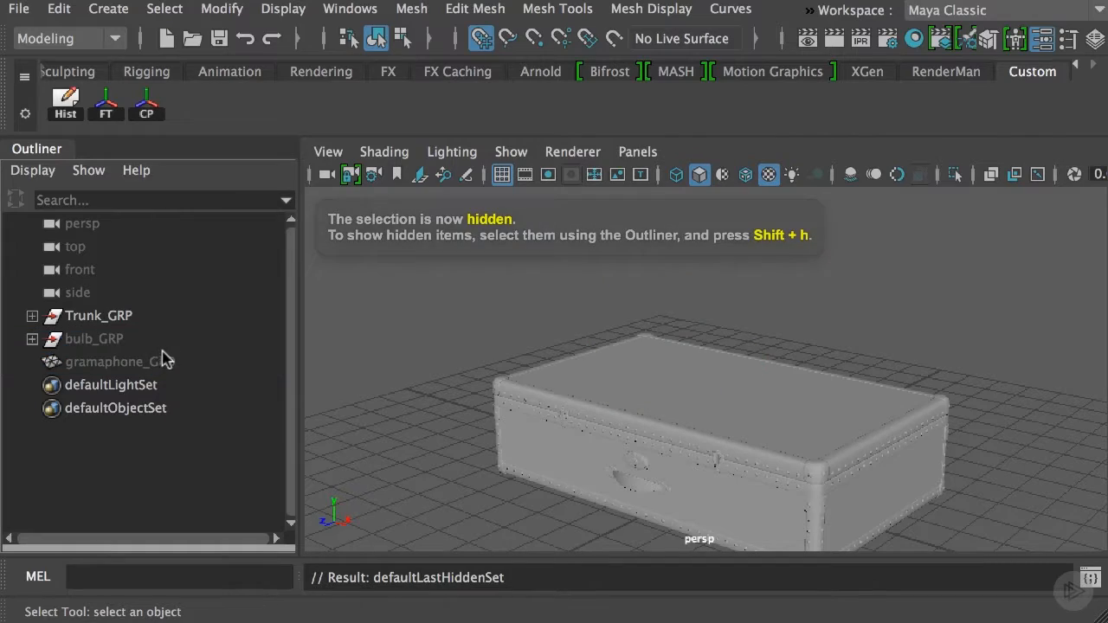
# Select Trunk_GRP, expand its parts, and start exporting the selection with the FBX export file type
pyautogui.click(123, 318)
pyautogui.press('f')
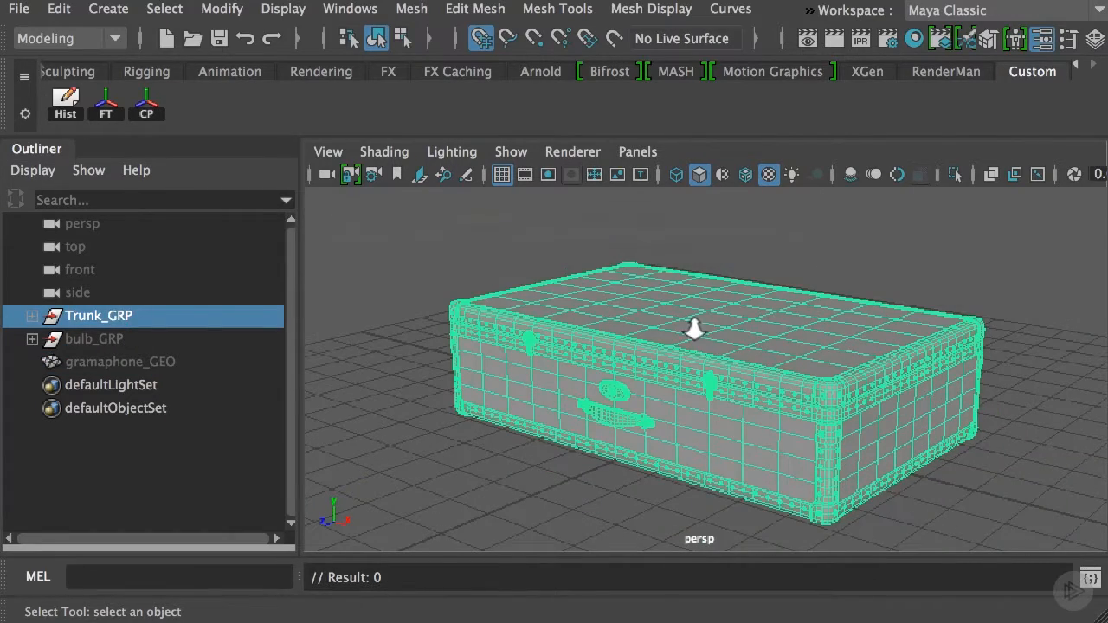
pyautogui.moveTo(695, 329)
pyautogui.keyDown('alt'); pyautogui.mouseDown(button='right')
pyautogui.moveTo(784, 361)
pyautogui.moveTo(693, 330)
pyautogui.mouseUp(button='right'); pyautogui.keyUp('alt')
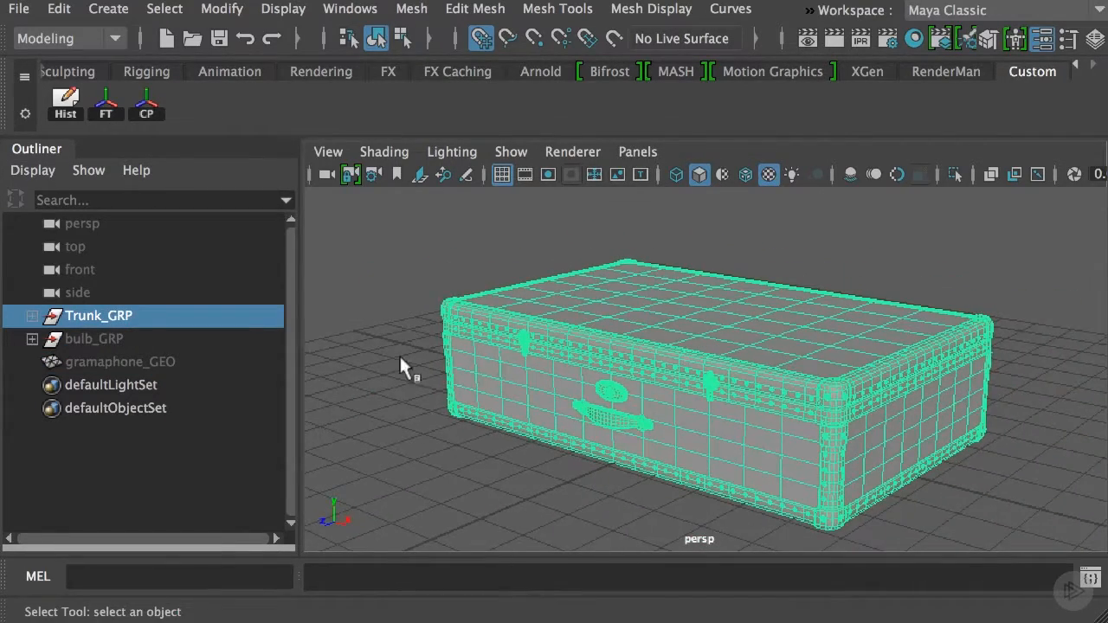
pyautogui.click(31, 315)
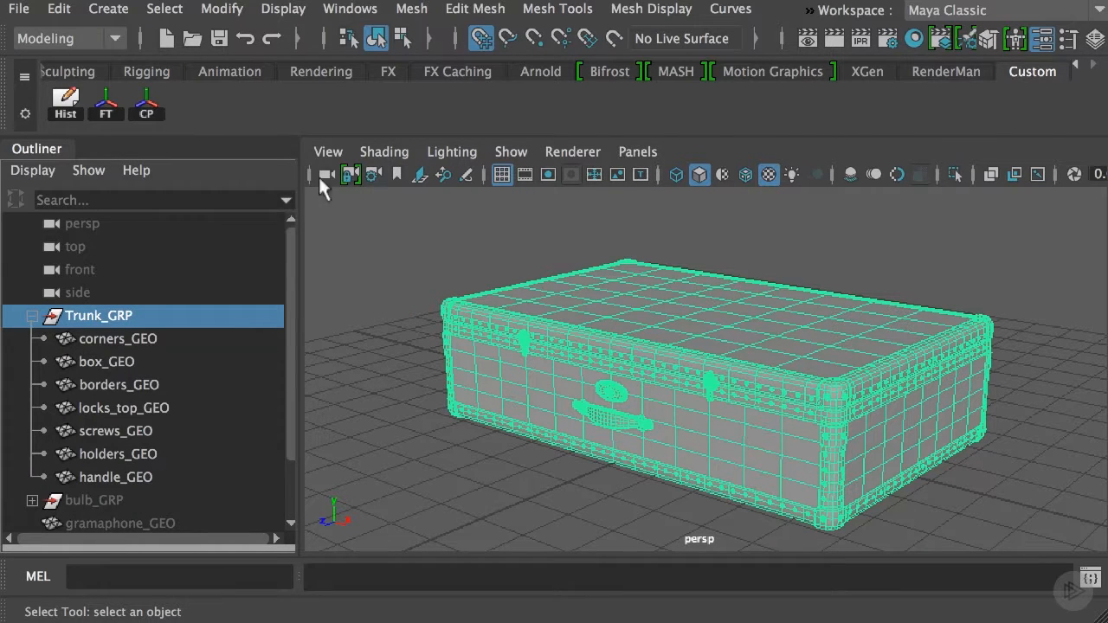
pyautogui.click(18, 9)
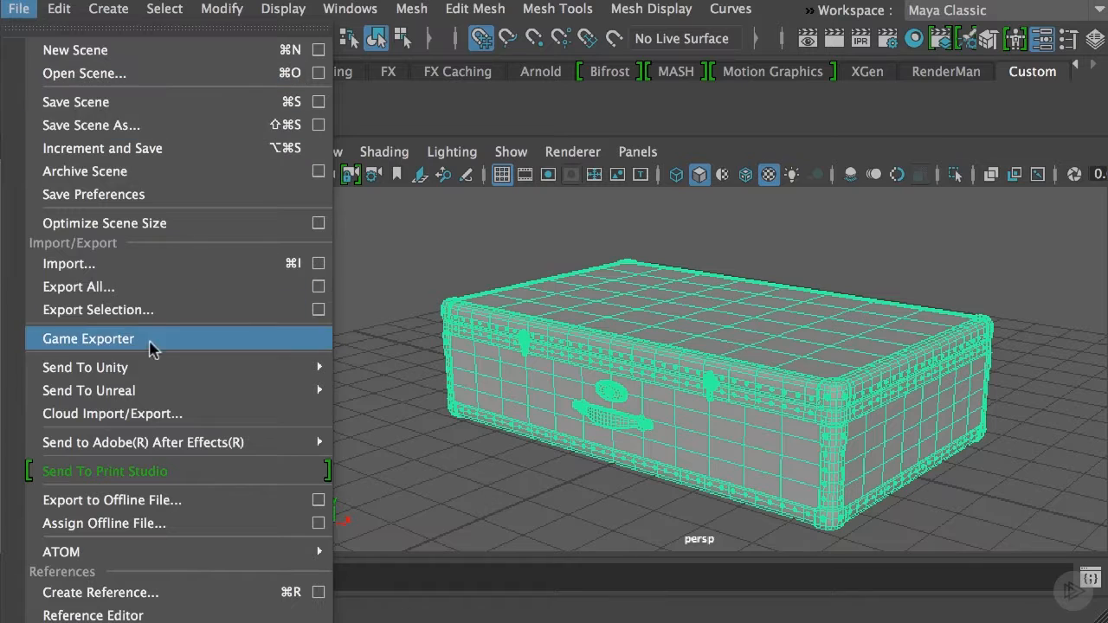
pyautogui.click(319, 309)
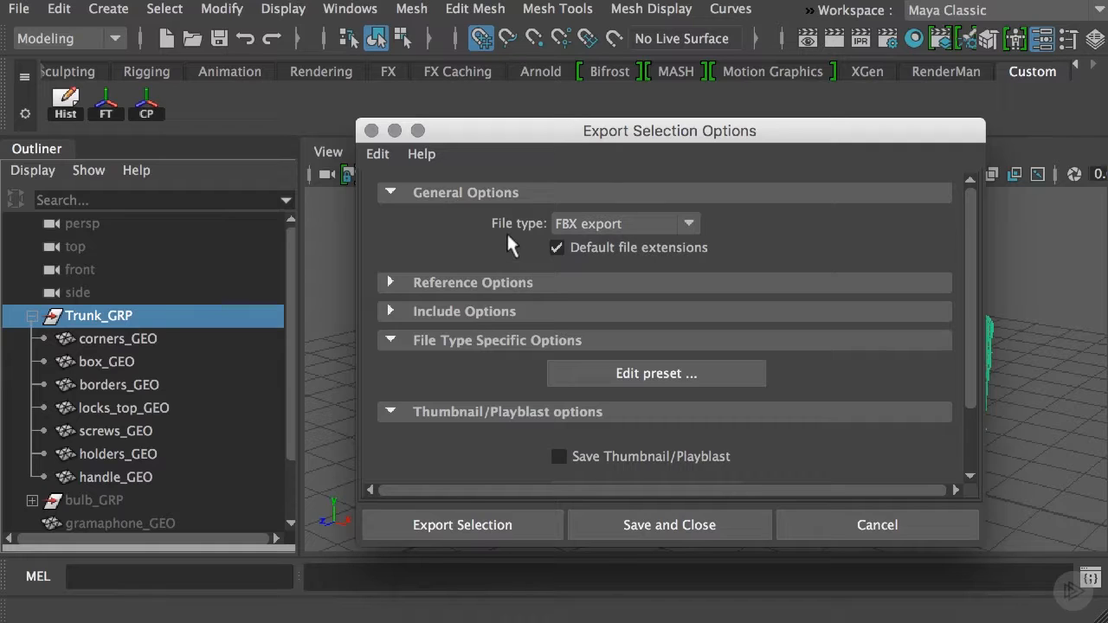
pyautogui.click(450, 525)
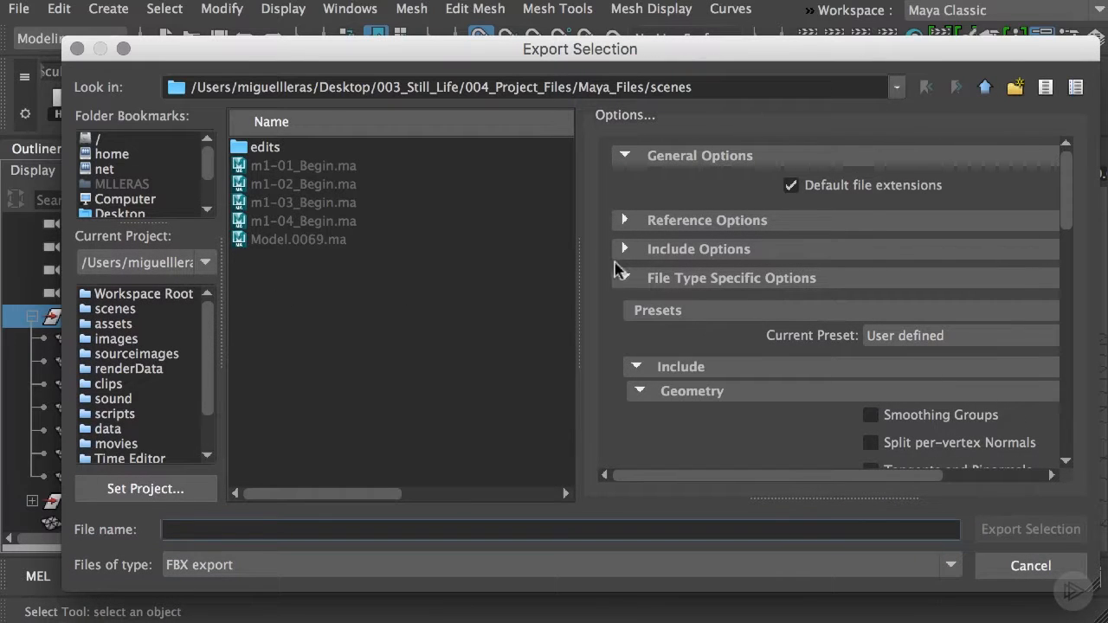
# Create a folder named FBX inside 004_Project_Files/SubstancePainter_Files for the export
pyautogui.click(985, 88)
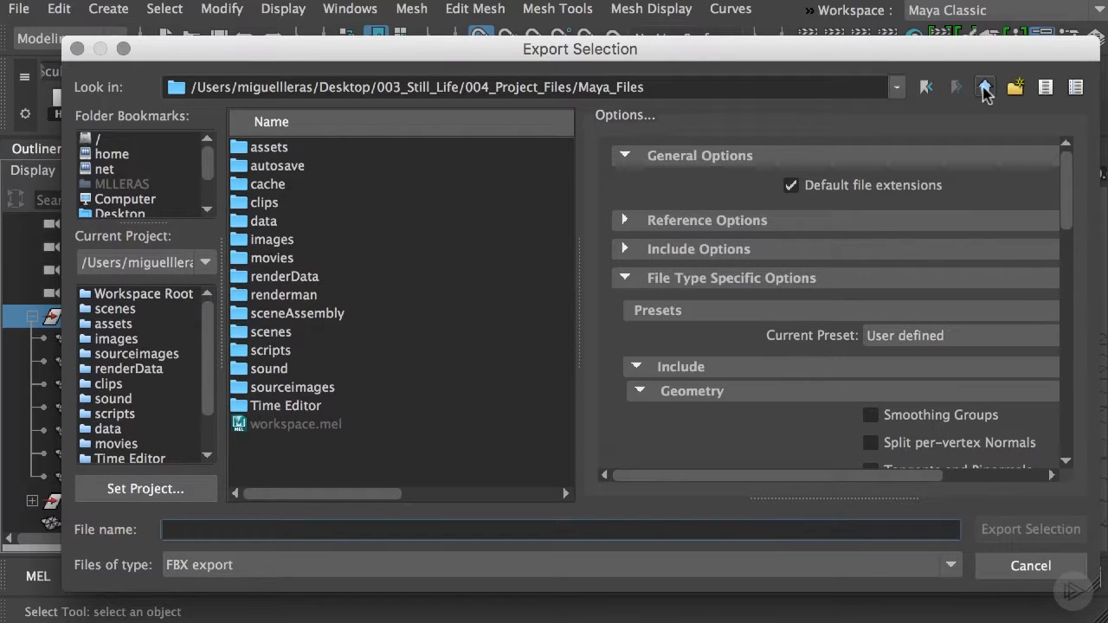
pyautogui.click(985, 88)
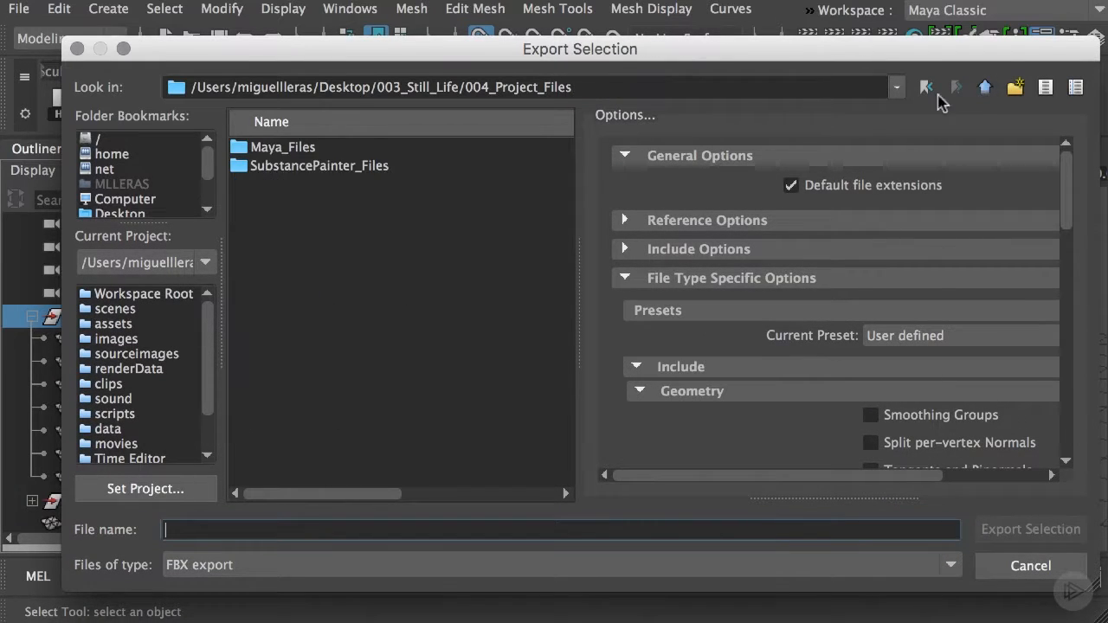
pyautogui.click(357, 169)
pyautogui.doubleClick(357, 169)
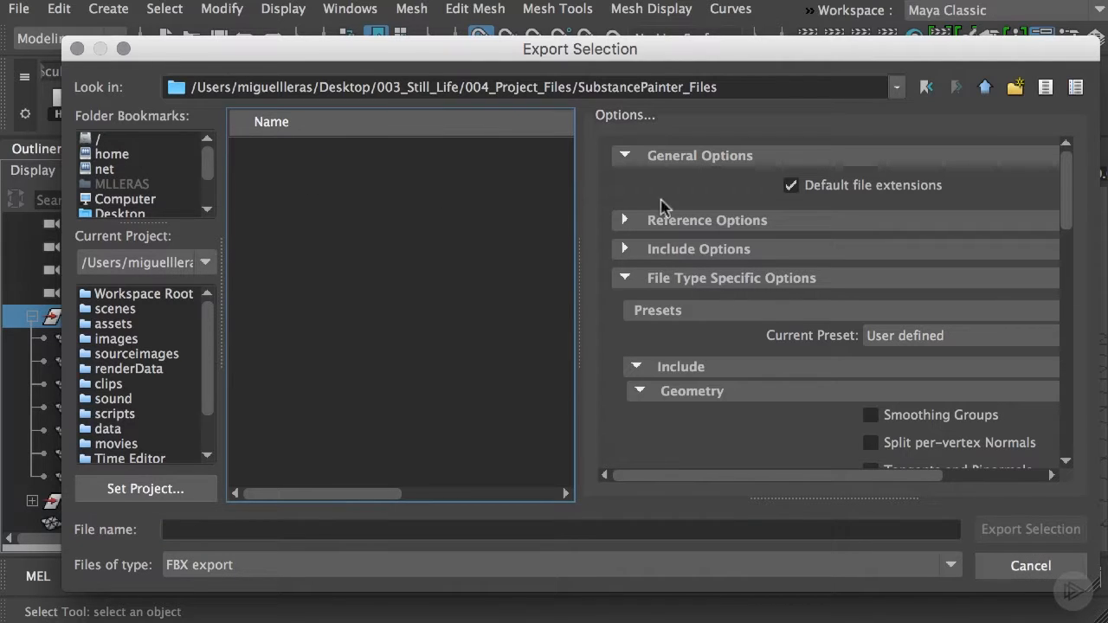
pyautogui.click(1016, 89)
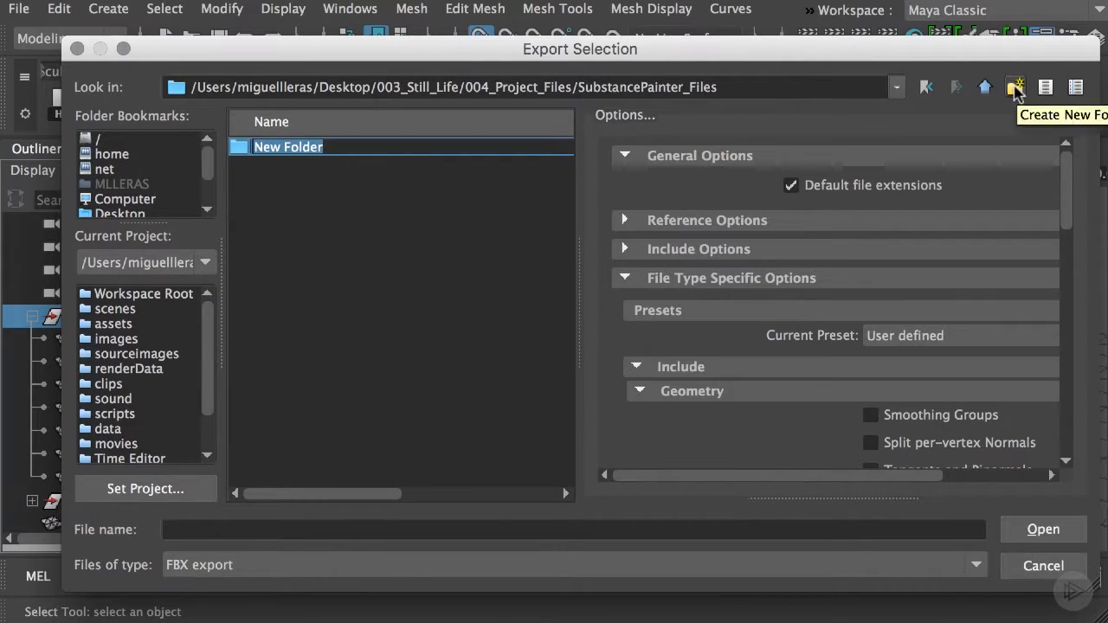
pyautogui.write('FBX')
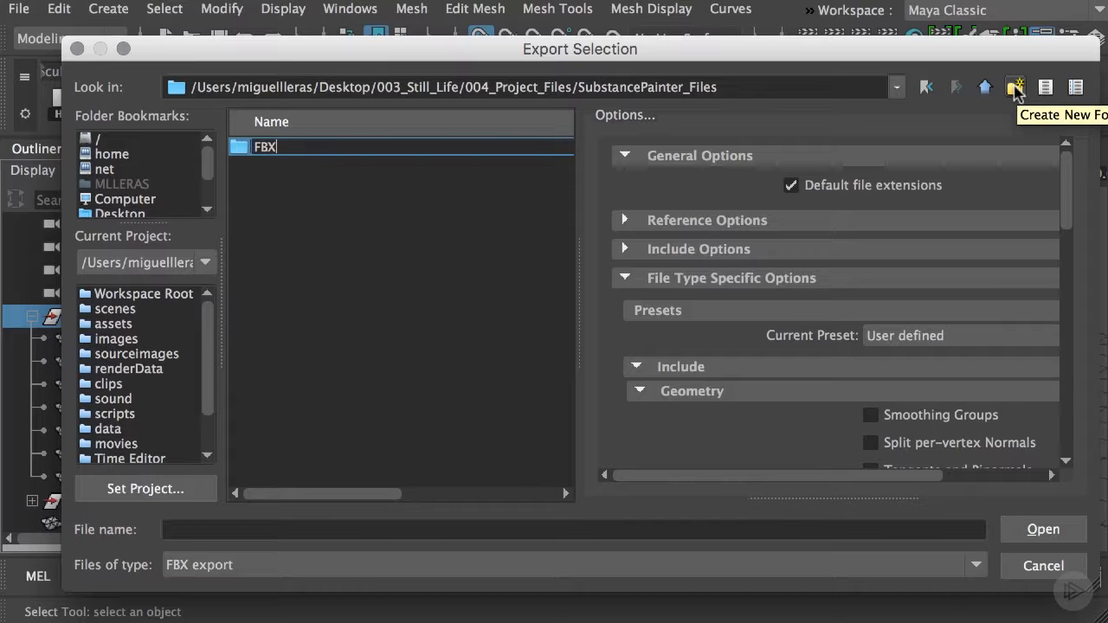
pyautogui.press('Return')
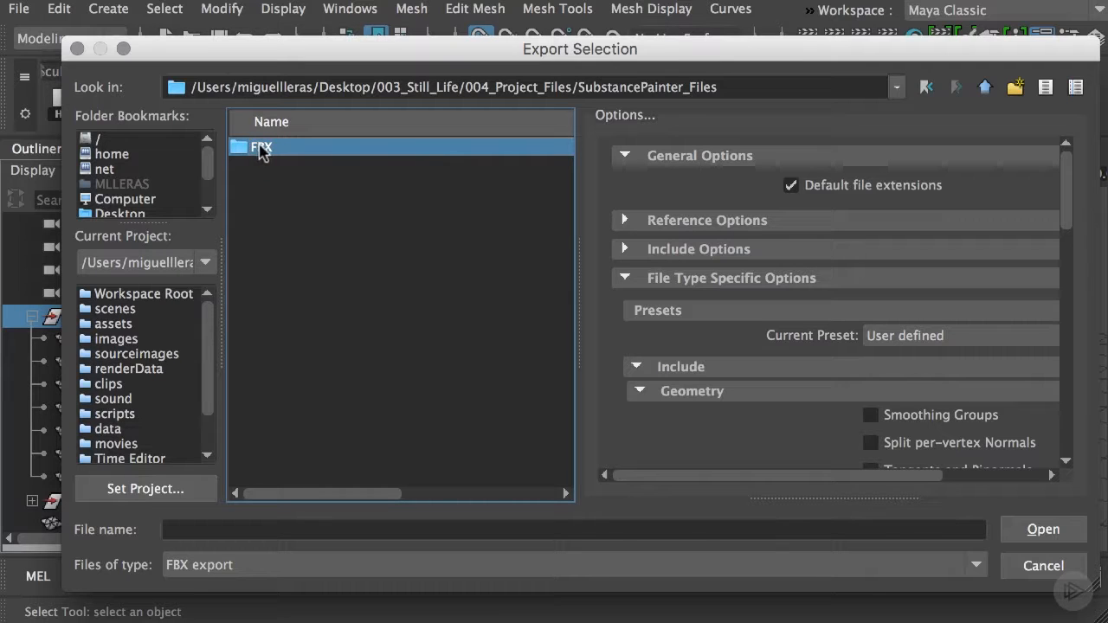
# Export the selected trunk group into the new FBX folder under the file name trunk
pyautogui.doubleClick(261, 149)
pyautogui.click(191, 528)
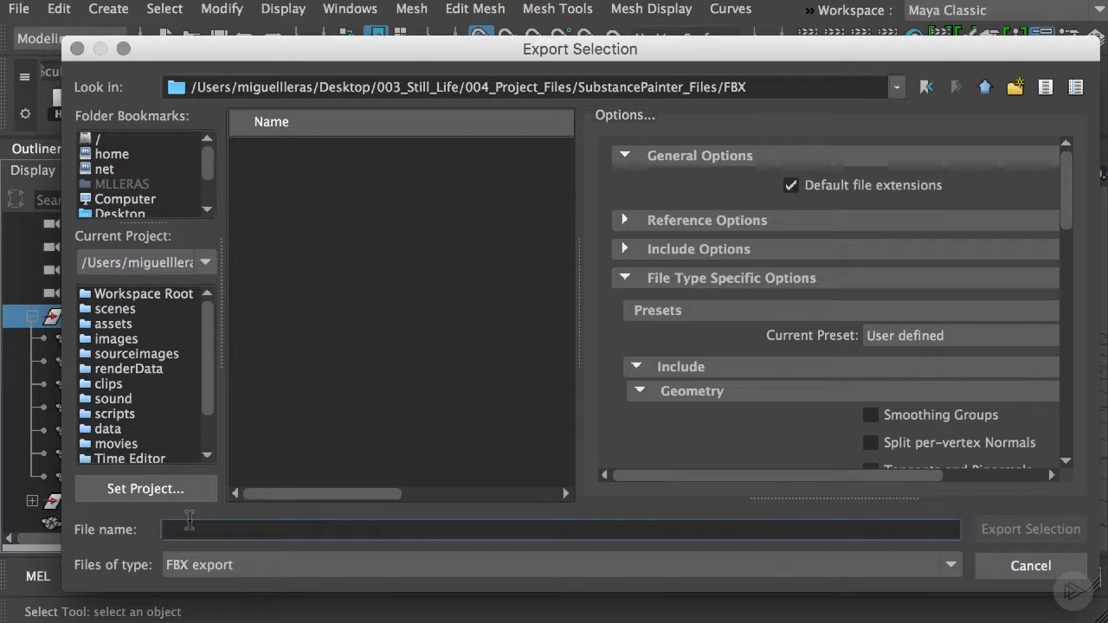
pyautogui.write('trunk')
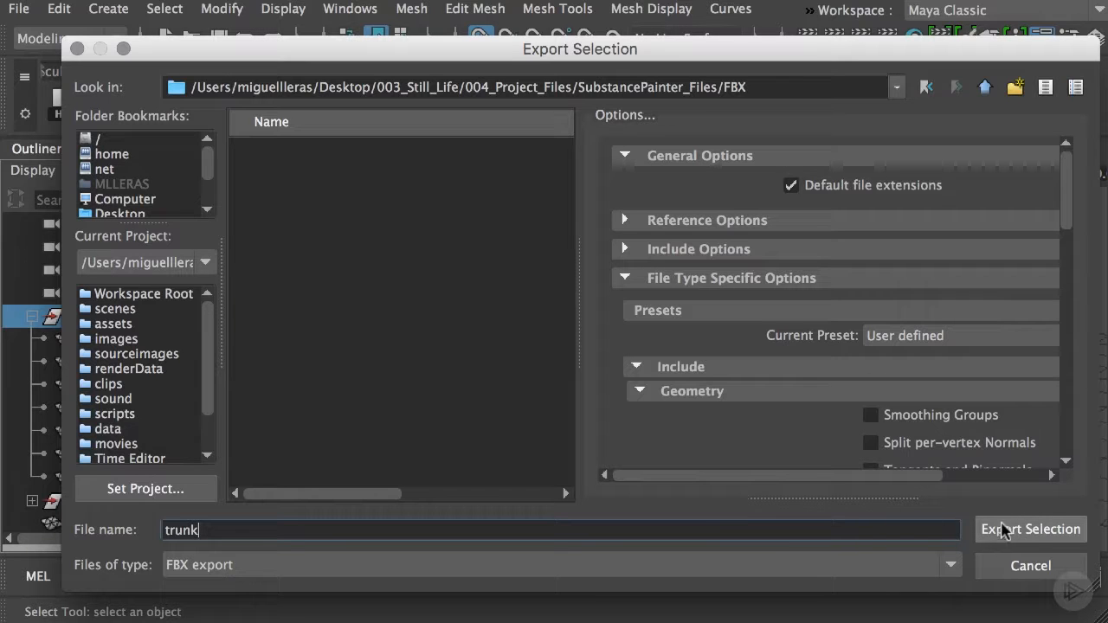
pyautogui.click(1018, 532)
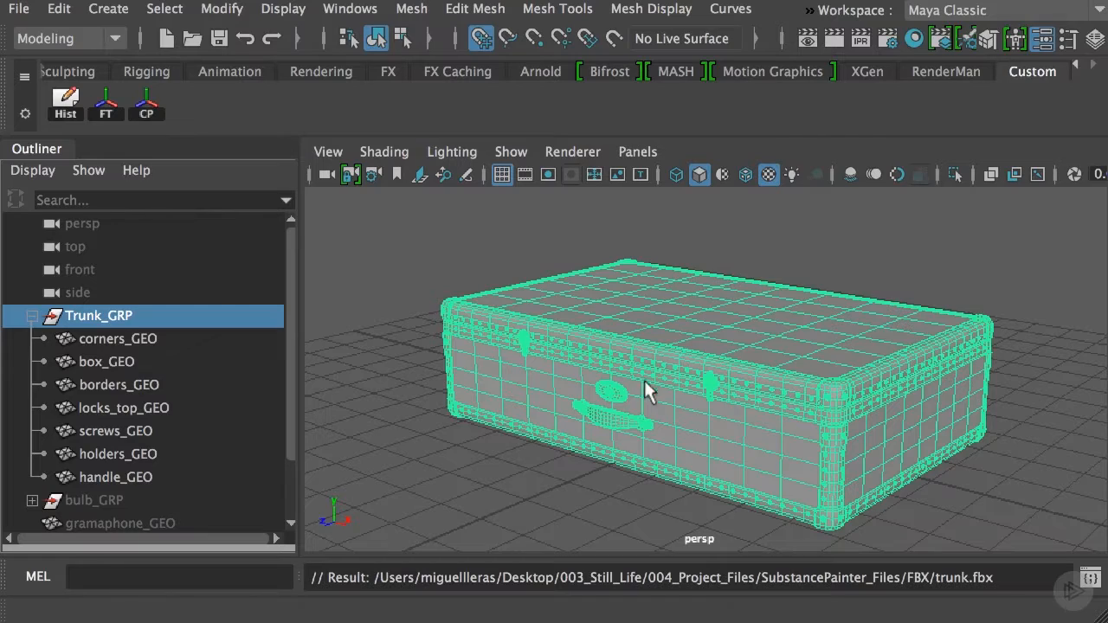
# Collapse and hide Trunk_GRP, and unhide bulb_GRP
pyautogui.keyDown('alt'); pyautogui.moveTo(644, 380); pyautogui.dragTo(751, 373); pyautogui.keyUp('alt')
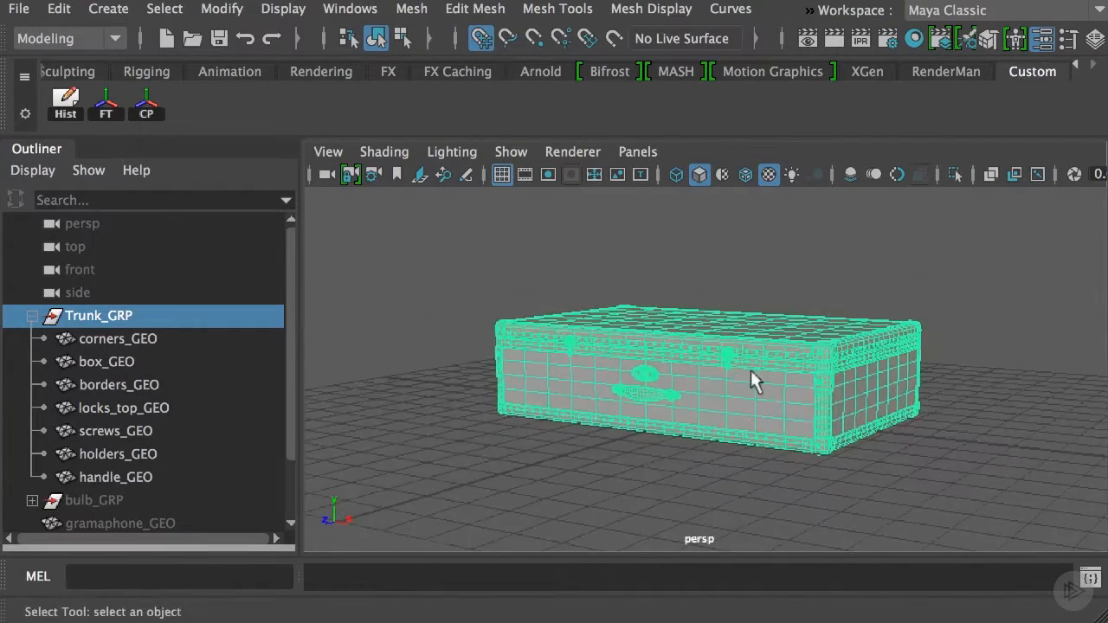
pyautogui.keyDown('alt'); pyautogui.moveTo(751, 371); pyautogui.dragTo(692, 339, button='middle'); pyautogui.keyUp('alt')
pyautogui.click(472, 313)
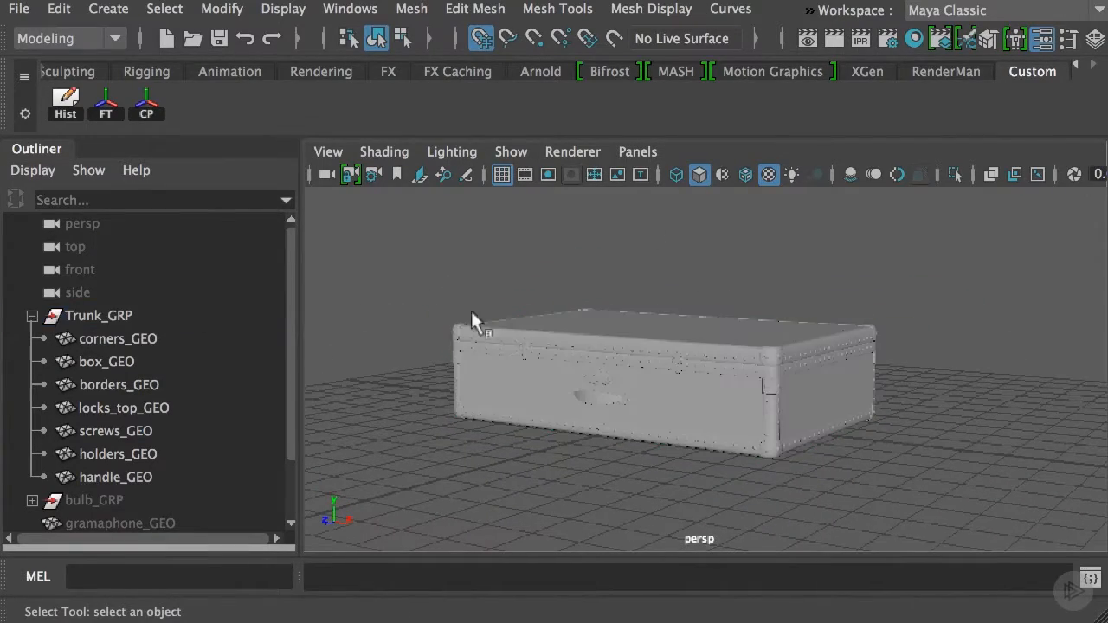
pyautogui.click(32, 316)
pyautogui.click(95, 316)
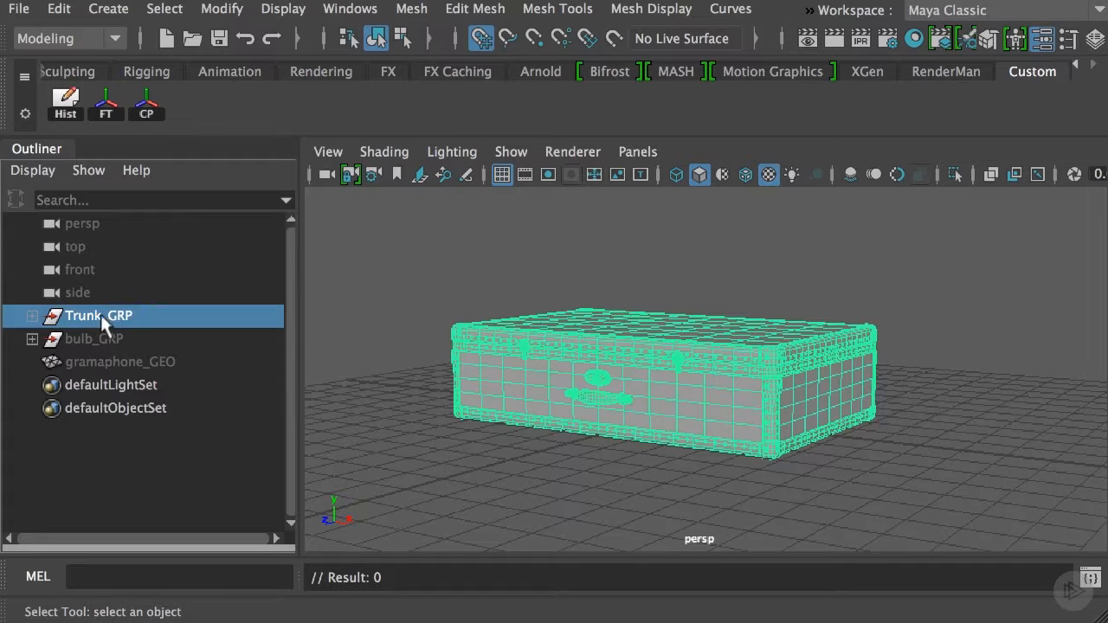
pyautogui.hotkey('ctrl', 'h')
pyautogui.click(97, 339)
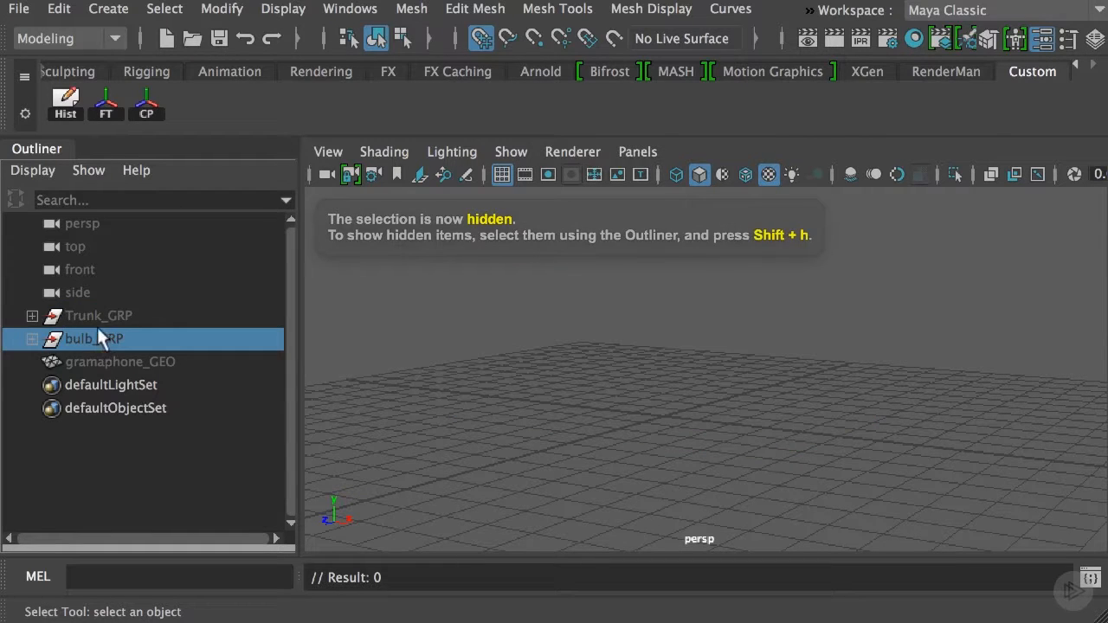
pyautogui.hotkey('shift', 'h')
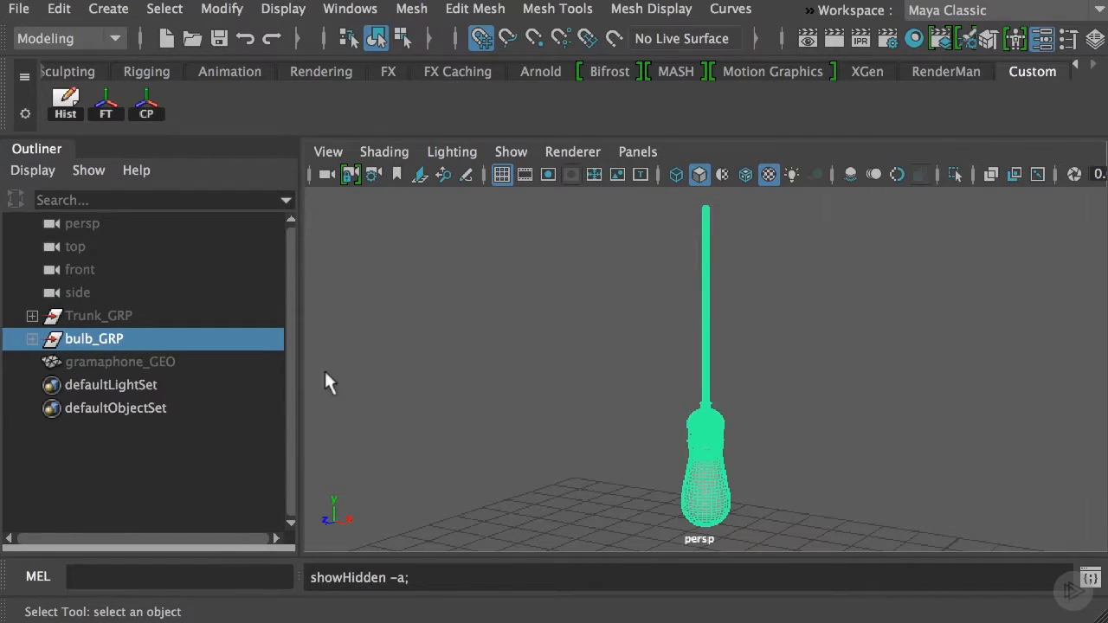
# Expand bulb_GRP to list its parts and display the light bulb in wireframe
pyautogui.click(32, 338)
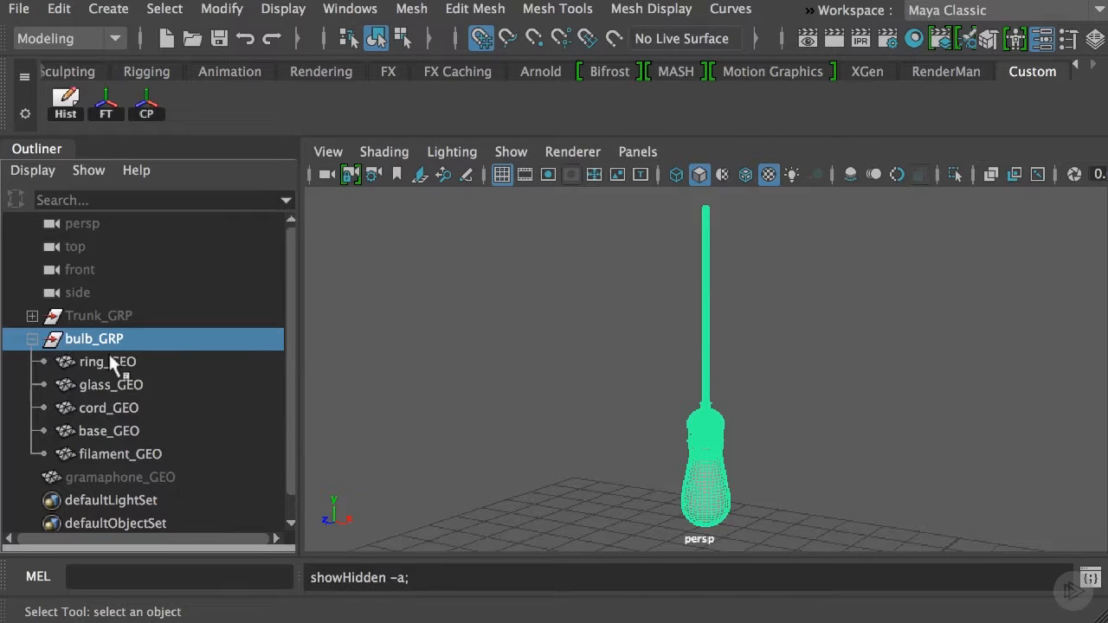
pyautogui.keyDown('alt'); pyautogui.moveTo(800, 413); pyautogui.dragTo(759, 310, button='middle'); pyautogui.keyUp('alt')
pyautogui.moveTo(760, 308)
pyautogui.keyDown('alt'); pyautogui.mouseDown(button='right')
pyautogui.moveTo(918, 369)
pyautogui.moveTo(996, 381)
pyautogui.mouseUp(button='right'); pyautogui.keyUp('alt')
pyautogui.keyDown('alt'); pyautogui.moveTo(819, 336); pyautogui.dragTo(828, 414, button='middle'); pyautogui.keyUp('alt')
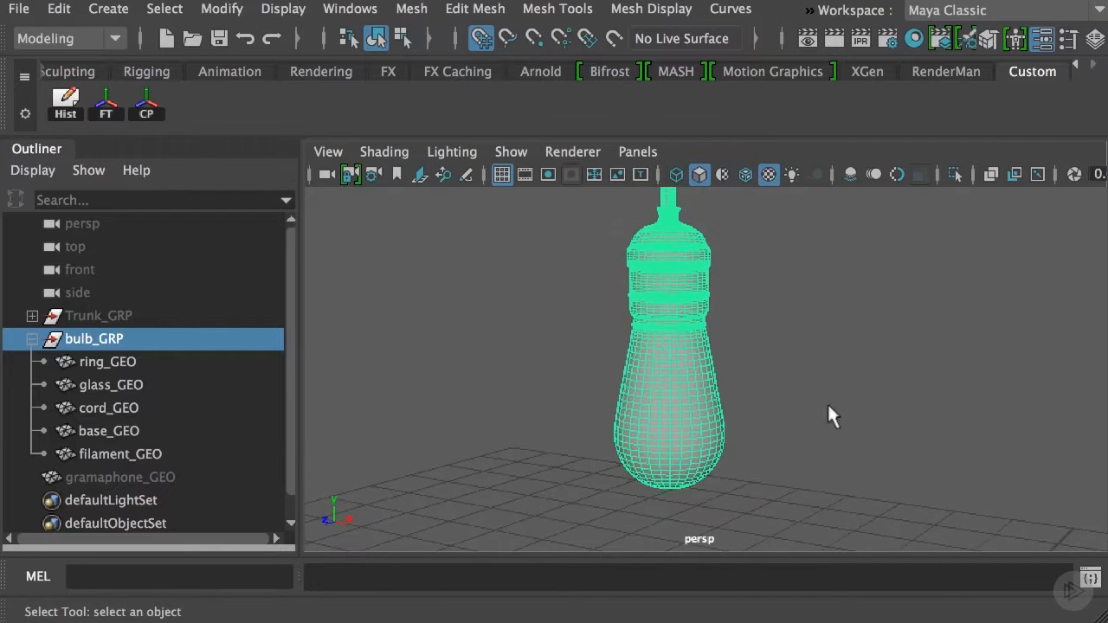
pyautogui.click(858, 383)
pyautogui.press('4')
pyautogui.keyDown('alt'); pyautogui.moveTo(808, 372); pyautogui.dragTo(646, 317, button='right'); pyautogui.keyUp('alt')
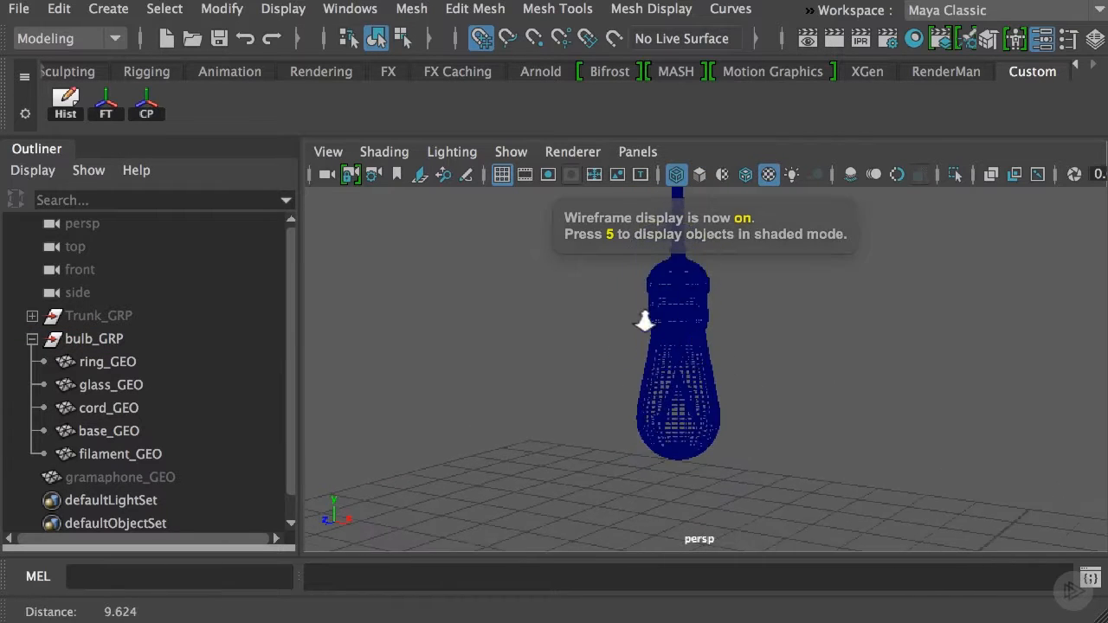
pyautogui.keyDown('alt'); pyautogui.moveTo(646, 317); pyautogui.dragTo(654, 382, button='middle'); pyautogui.keyUp('alt')
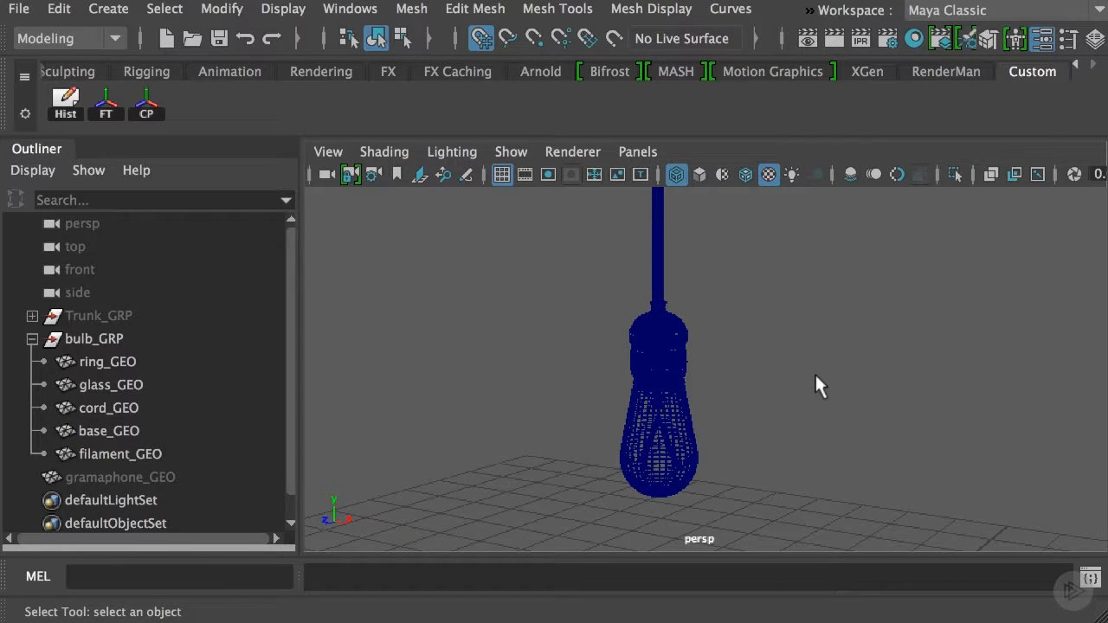
# Select filament_GEO and examine the filament inside the glass bulb
pyautogui.click(164, 454)
pyautogui.keyDown('alt'); pyautogui.moveTo(765, 419); pyautogui.dragTo(796, 421); pyautogui.keyUp('alt')
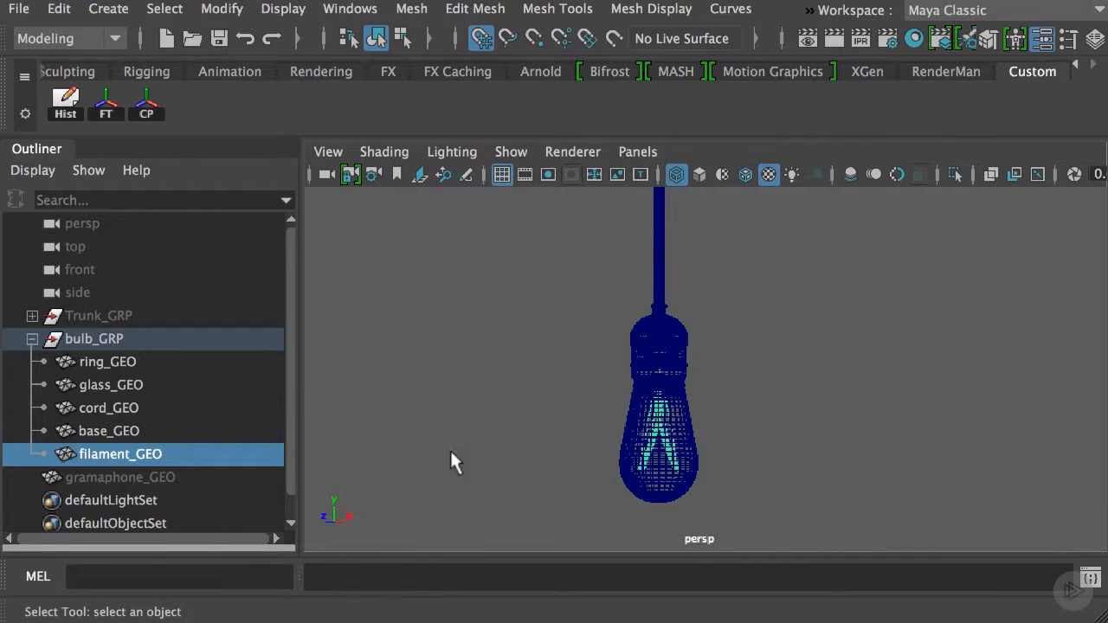
pyautogui.keyDown('alt'); pyautogui.moveTo(450, 452); pyautogui.dragTo(510, 465); pyautogui.keyUp('alt')
pyautogui.keyDown('alt'); pyautogui.moveTo(509, 467); pyautogui.dragTo(517, 381, button='middle'); pyautogui.keyUp('alt')
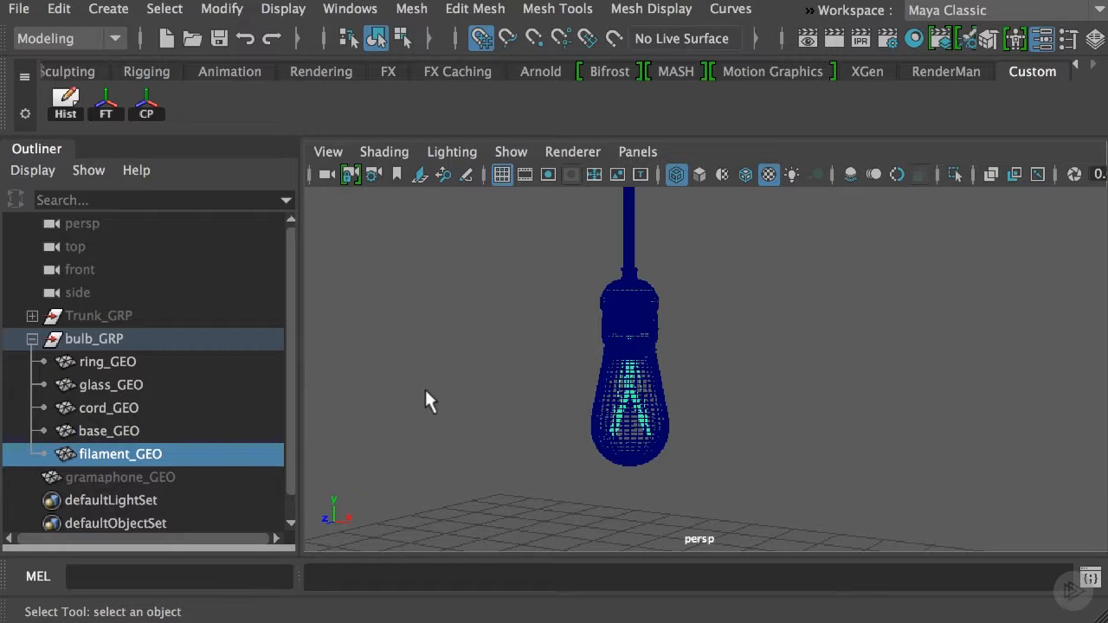
# Export ring_GEO, glass_GEO, cord_GEO and base_GEO, without the filament, to the FBX folder as an FBX file named bulb
pyautogui.click(106, 431)
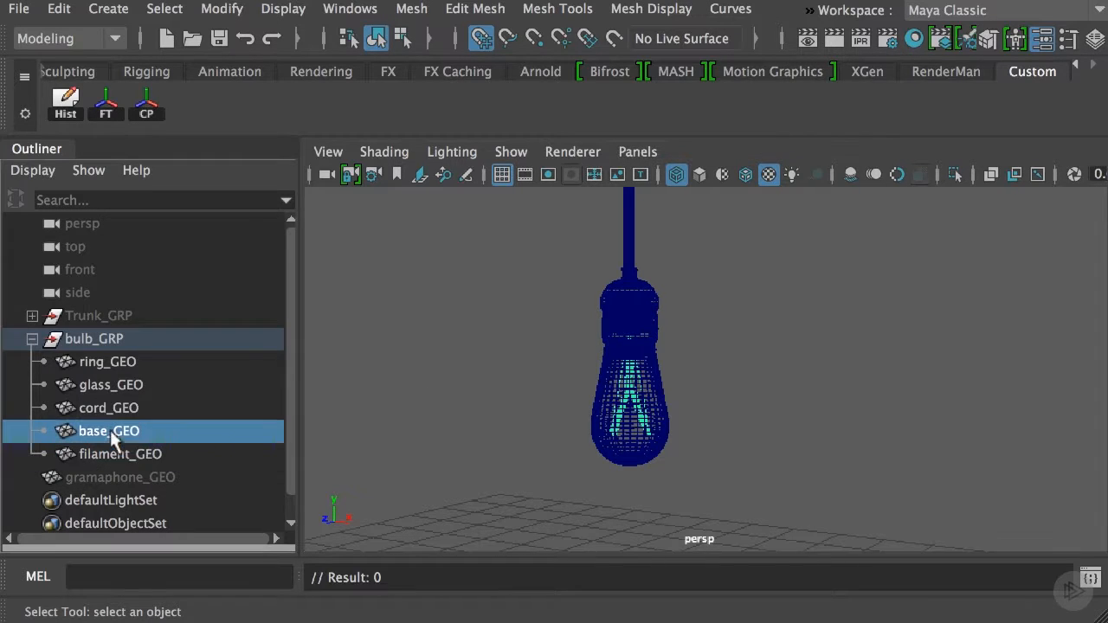
pyautogui.keyDown('shift'); pyautogui.click(140, 359); pyautogui.keyUp('shift')
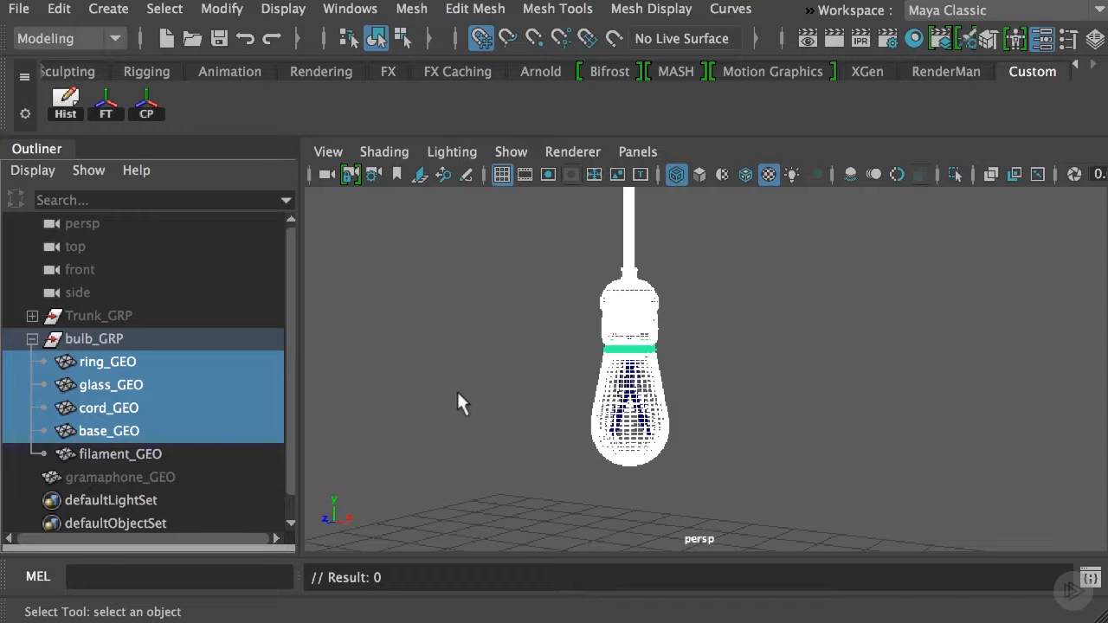
pyautogui.click(23, 14)
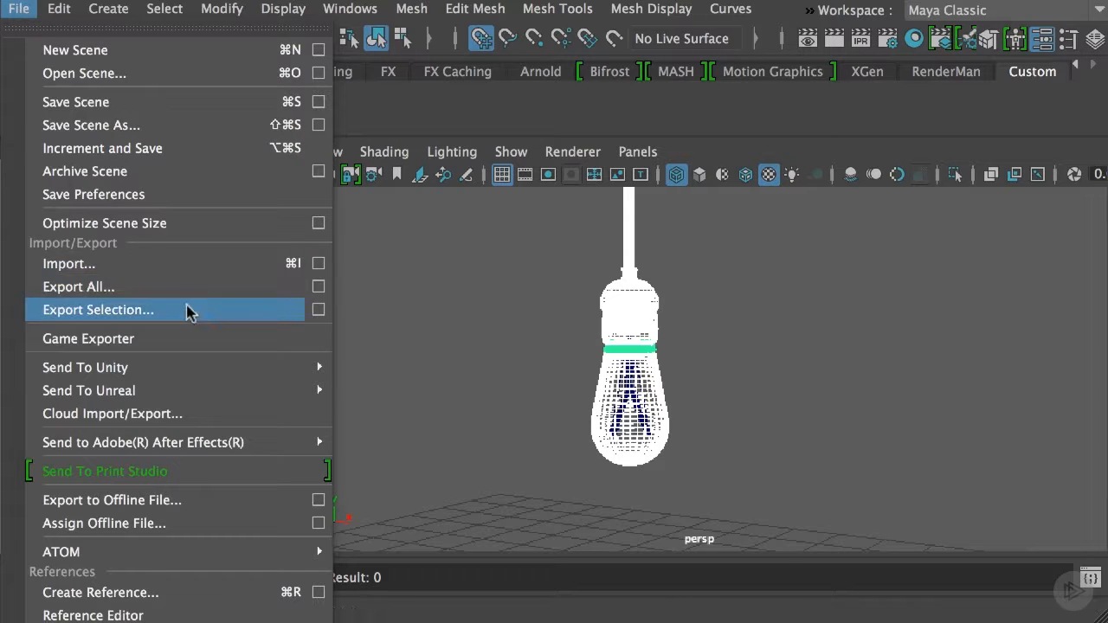
pyautogui.click(318, 310)
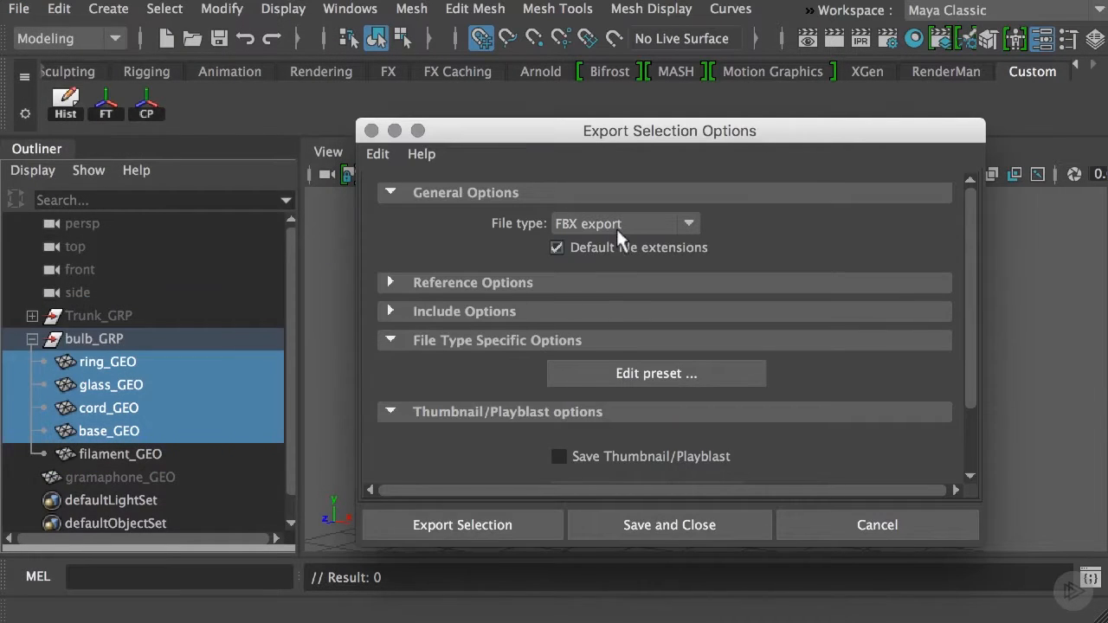
pyautogui.click(466, 525)
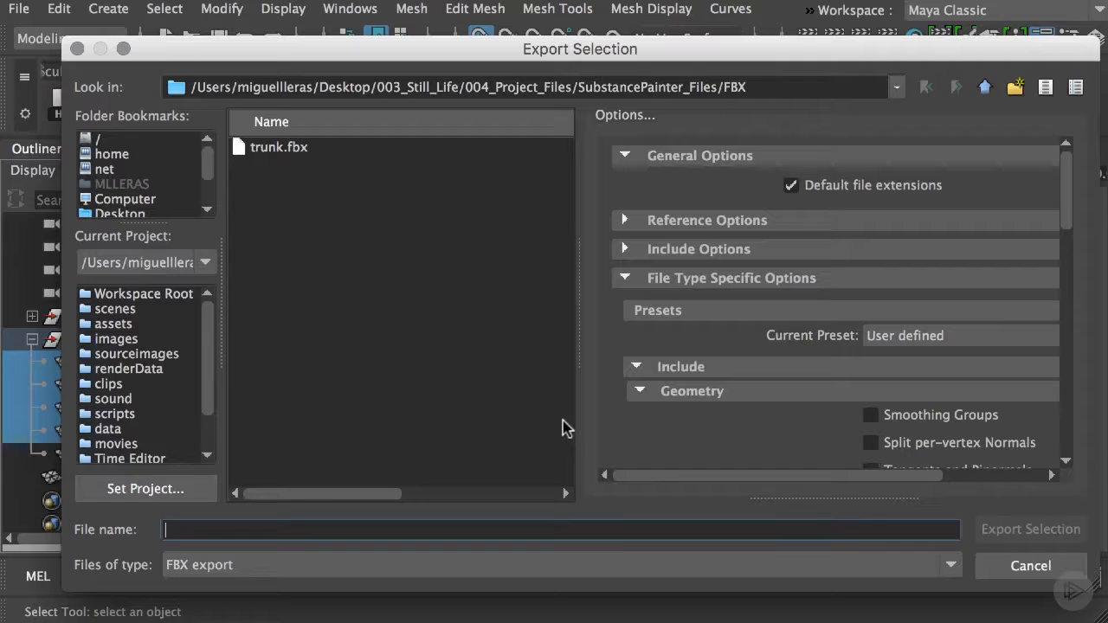
pyautogui.write('b')
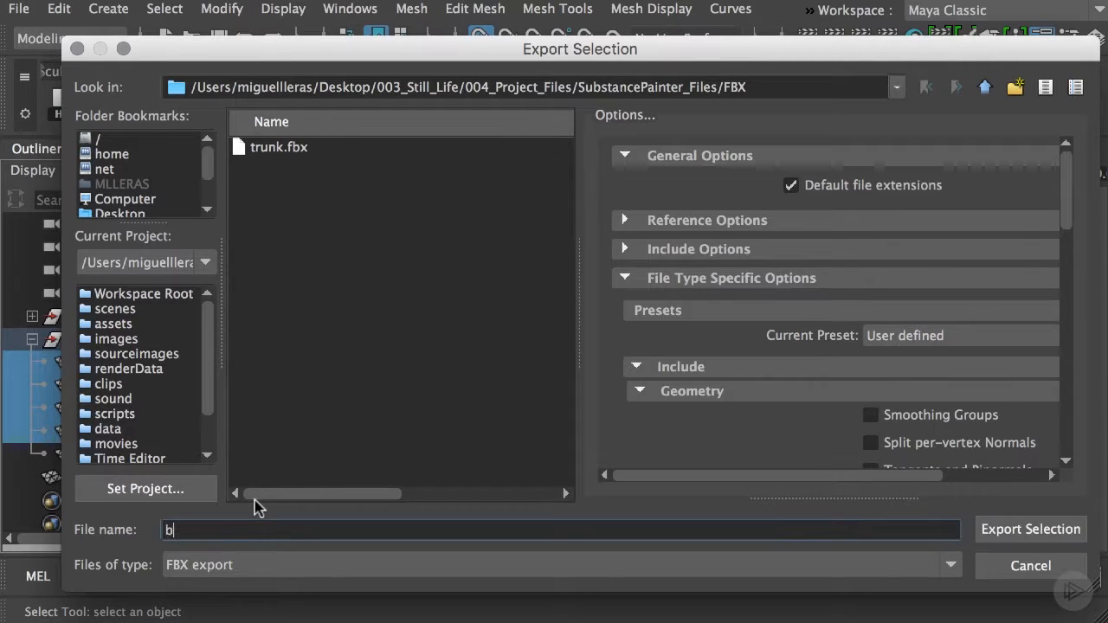
pyautogui.write('ulb')
pyautogui.click(1019, 532)
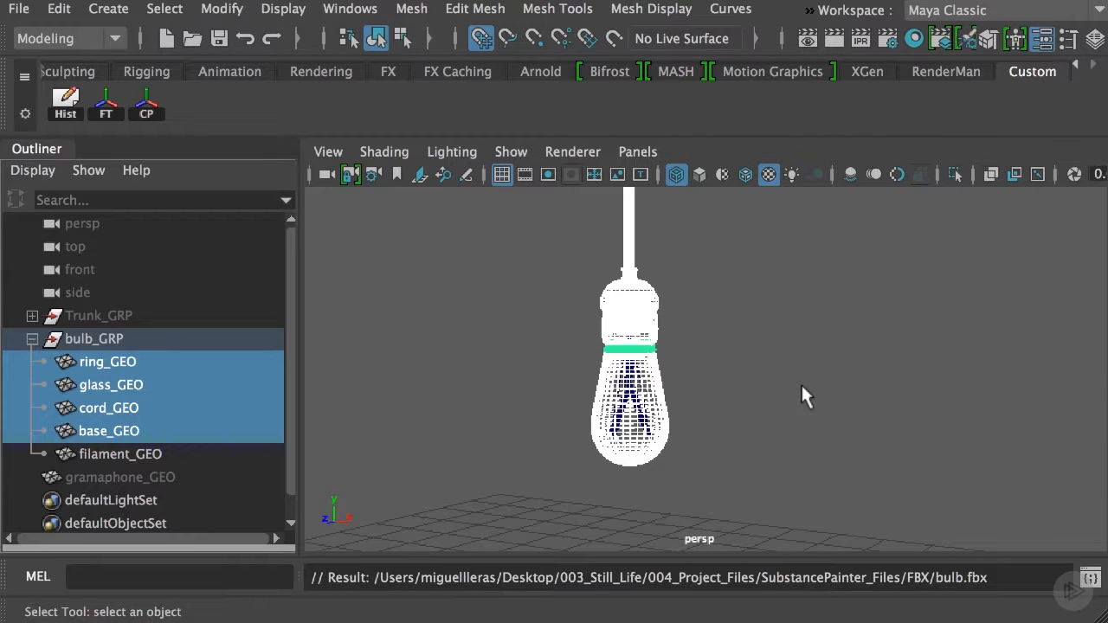
# Collapse and hide bulb_GRP, then unhide gramaphone_GEO and frame it in the perspective view
pyautogui.click(823, 402)
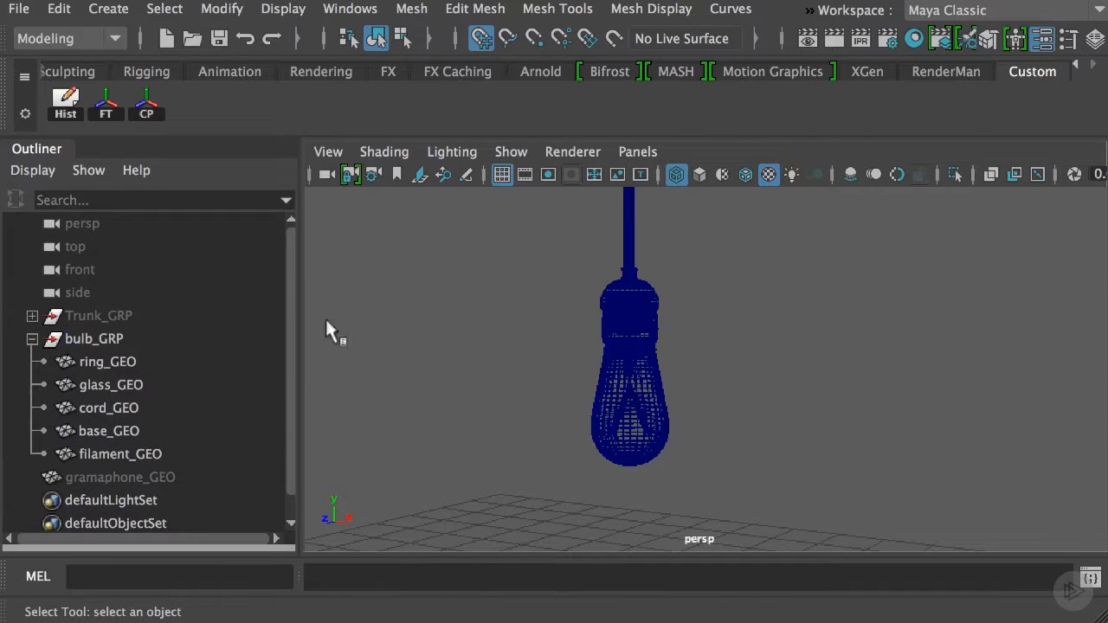
pyautogui.click(32, 339)
pyautogui.click(186, 339)
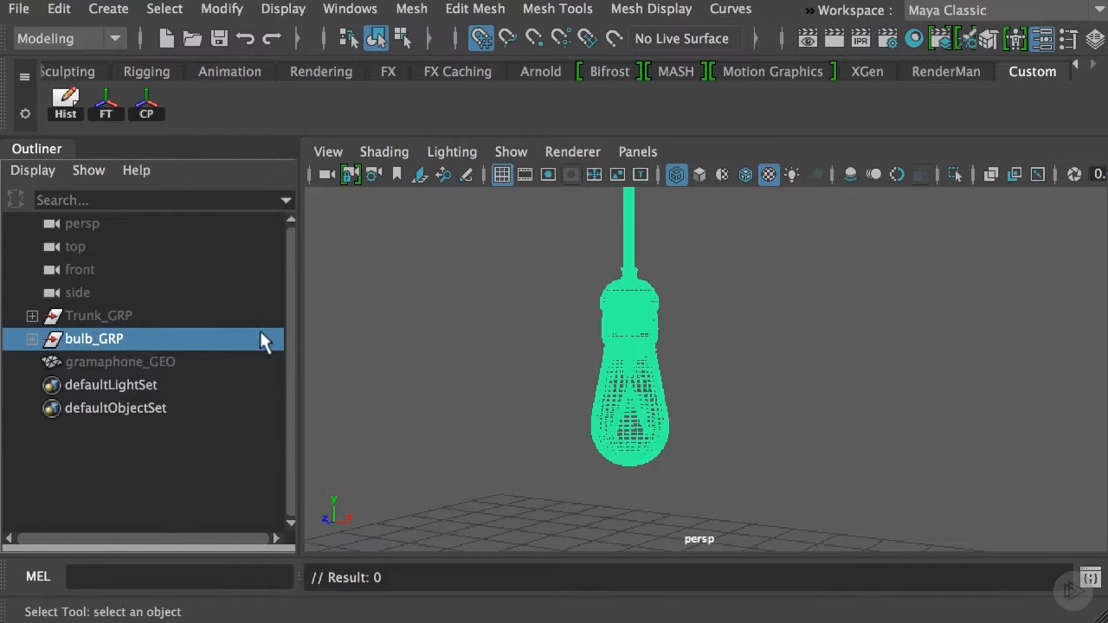
pyautogui.hotkey('ctrl', 'h')
pyautogui.click(177, 360)
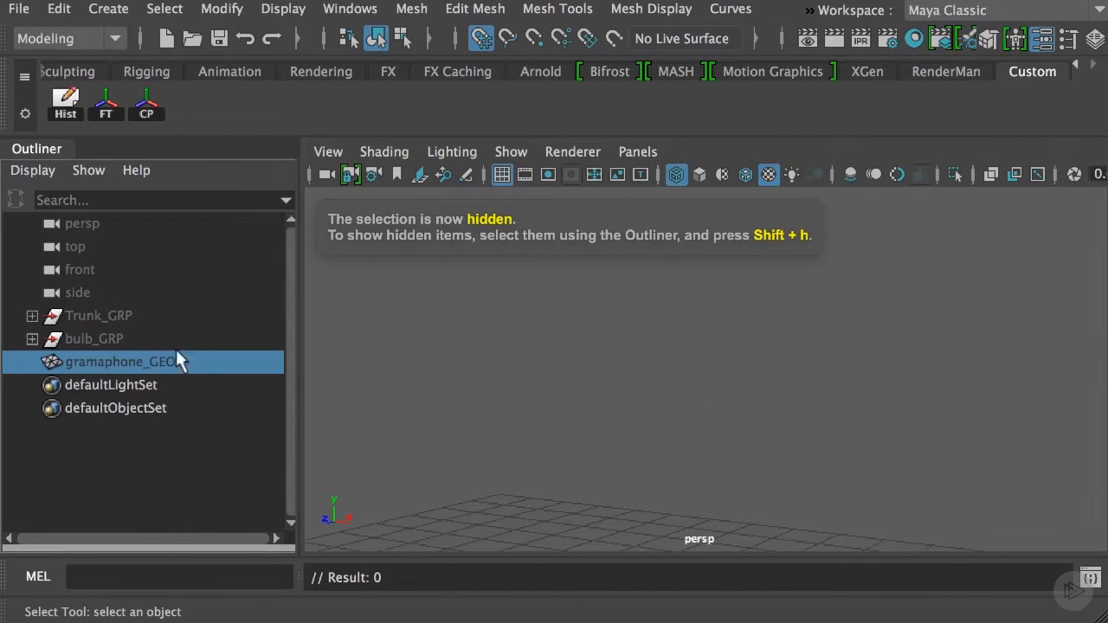
pyautogui.hotkey('shift', 'h')
pyautogui.press('f')
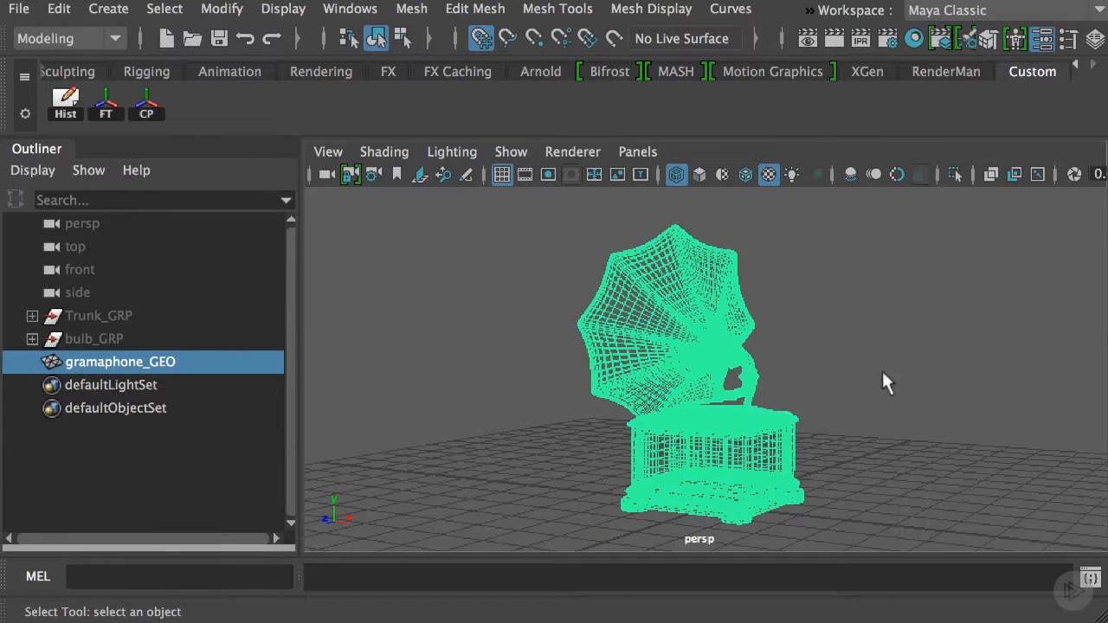
# Display the gramophone in shaded, textured mode and open its Attribute Editor briefly, keeping gramaphone_GEO selected
pyautogui.click(815, 368)
pyautogui.click(680, 345)
pyautogui.moveTo(858, 383); pyautogui.dragTo(783, 411)
pyautogui.press('6')
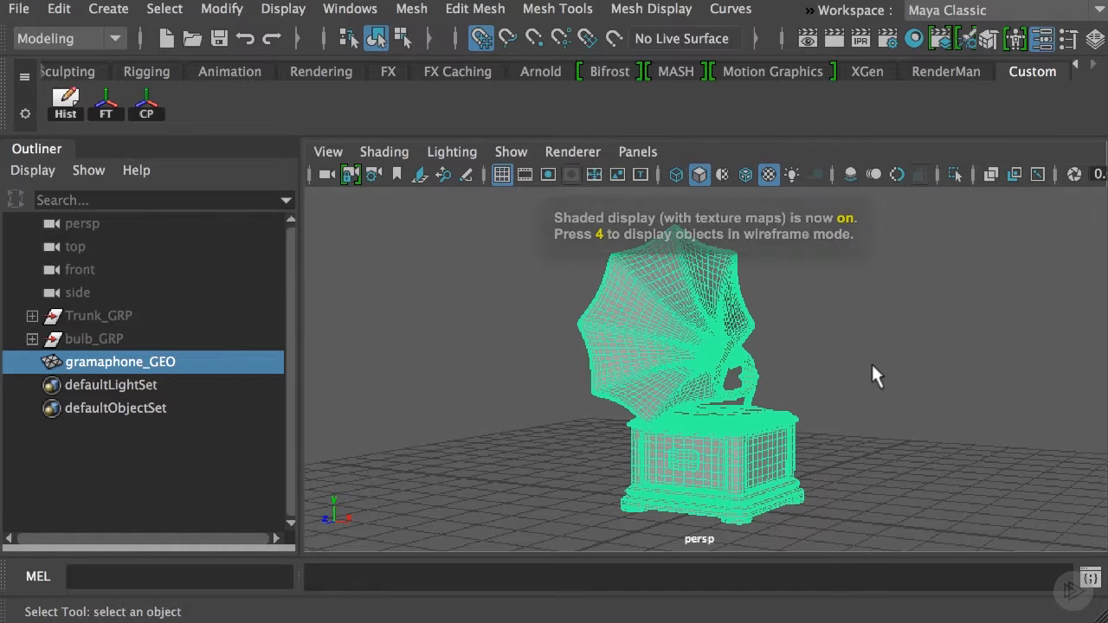
pyautogui.moveTo(872, 371)
pyautogui.keyDown('alt'); pyautogui.mouseDown()
pyautogui.moveTo(834, 376)
pyautogui.moveTo(841, 370)
pyautogui.mouseUp(); pyautogui.keyUp('alt')
pyautogui.click(841, 369)
pyautogui.click(667, 333)
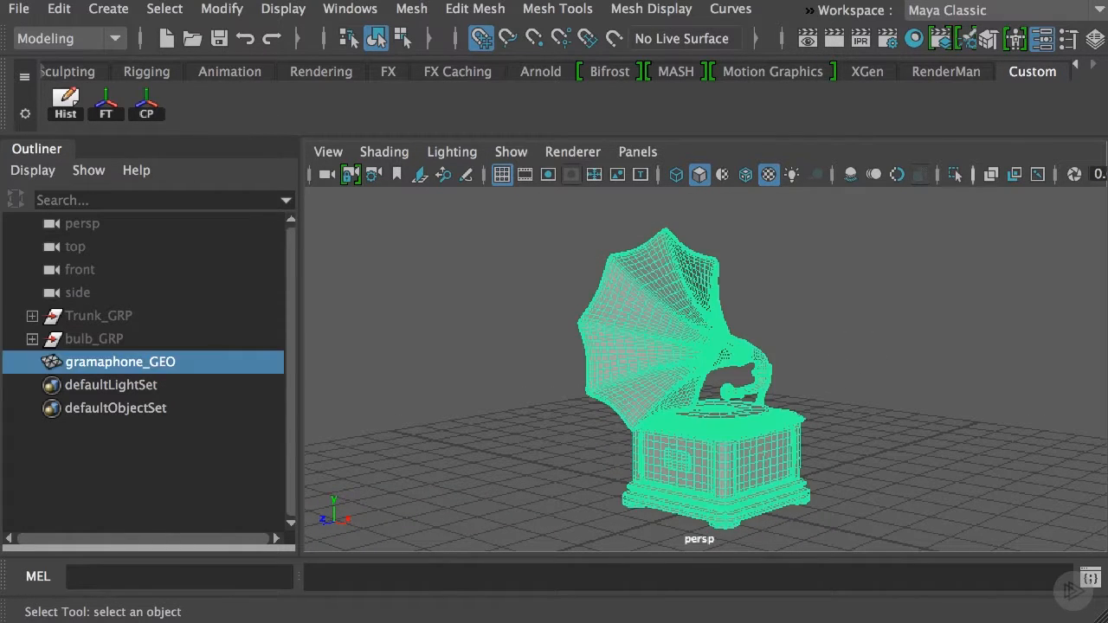
pyautogui.hotkey('ctrl', 'a')
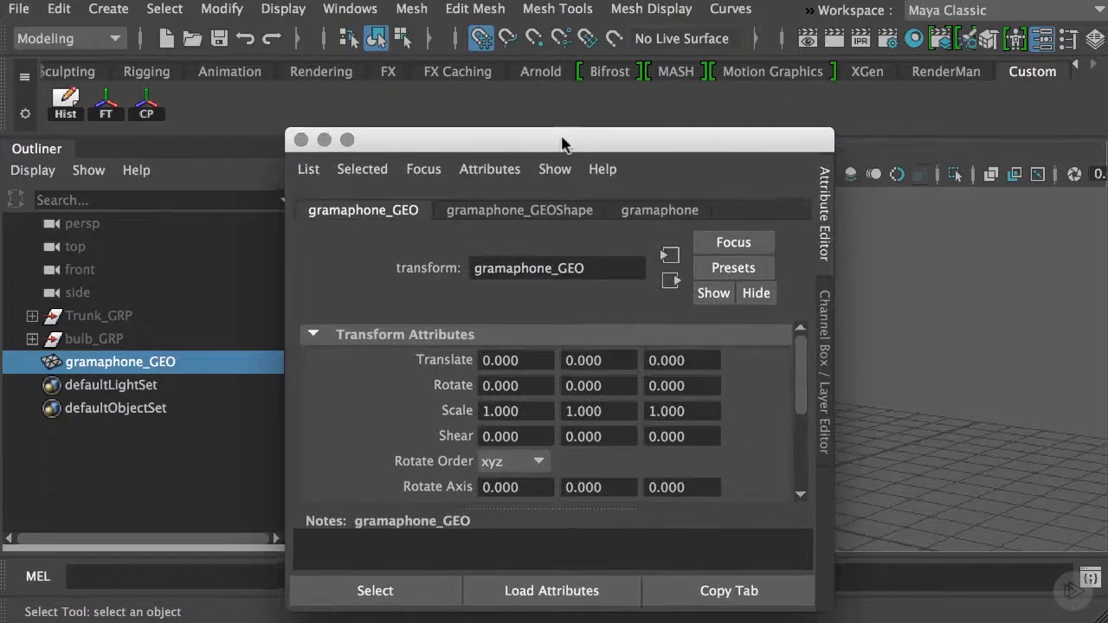
pyautogui.hotkey('ctrl', 'a')
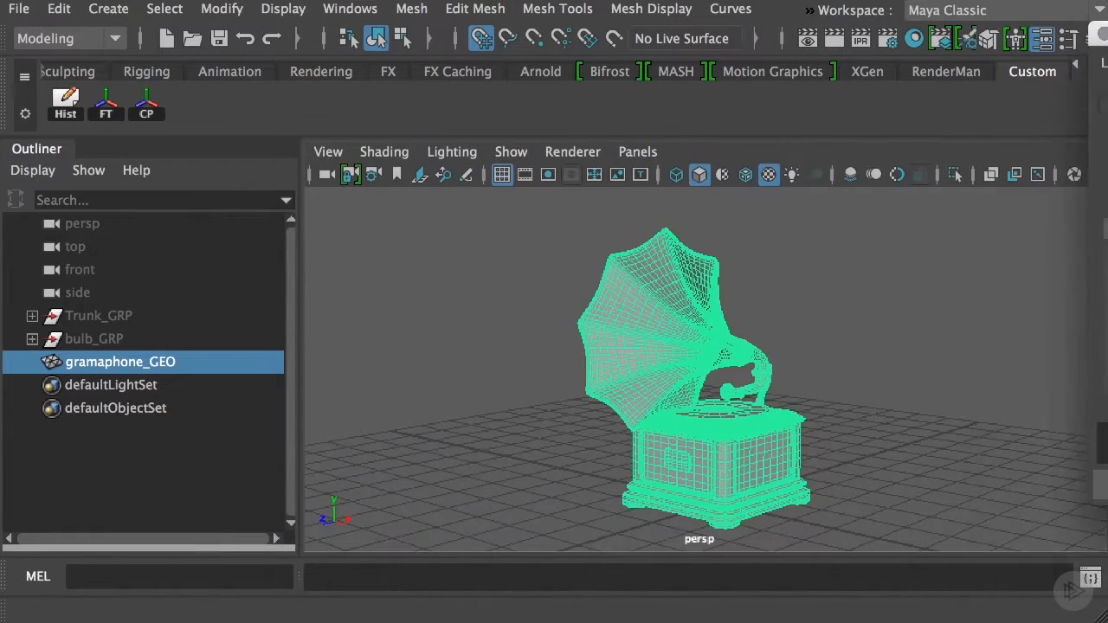
# Export gramaphone_GEO to the FBX folder as an FBX file named gramaphone, and clear the selection
pyautogui.click(19, 12)
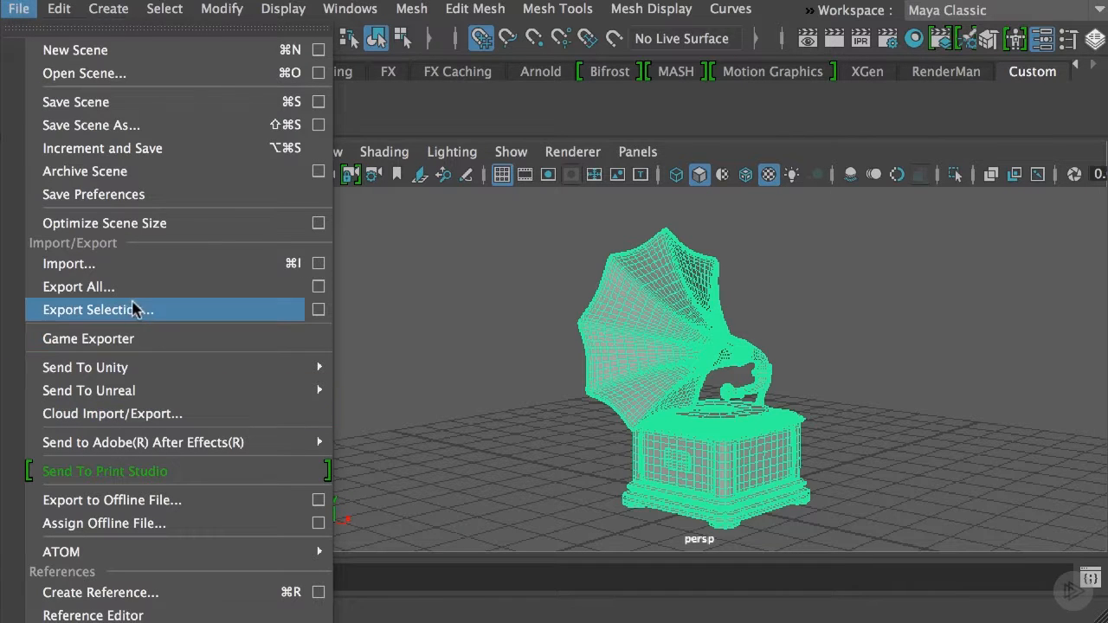
pyautogui.click(142, 310)
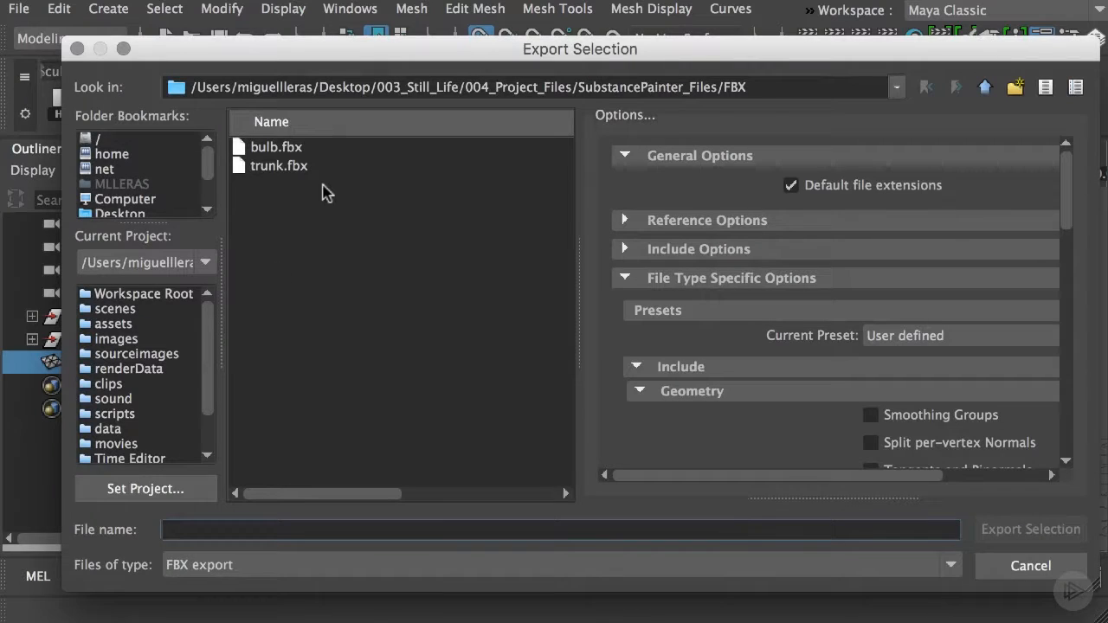
pyautogui.write('gram')
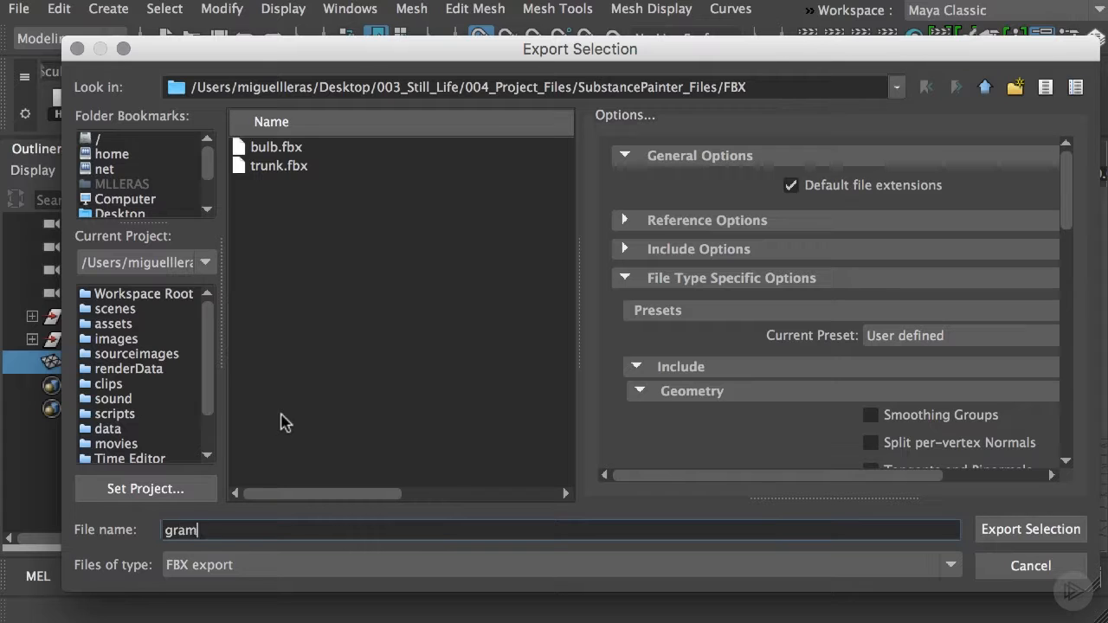
pyautogui.write('aphone')
pyautogui.press('Return')
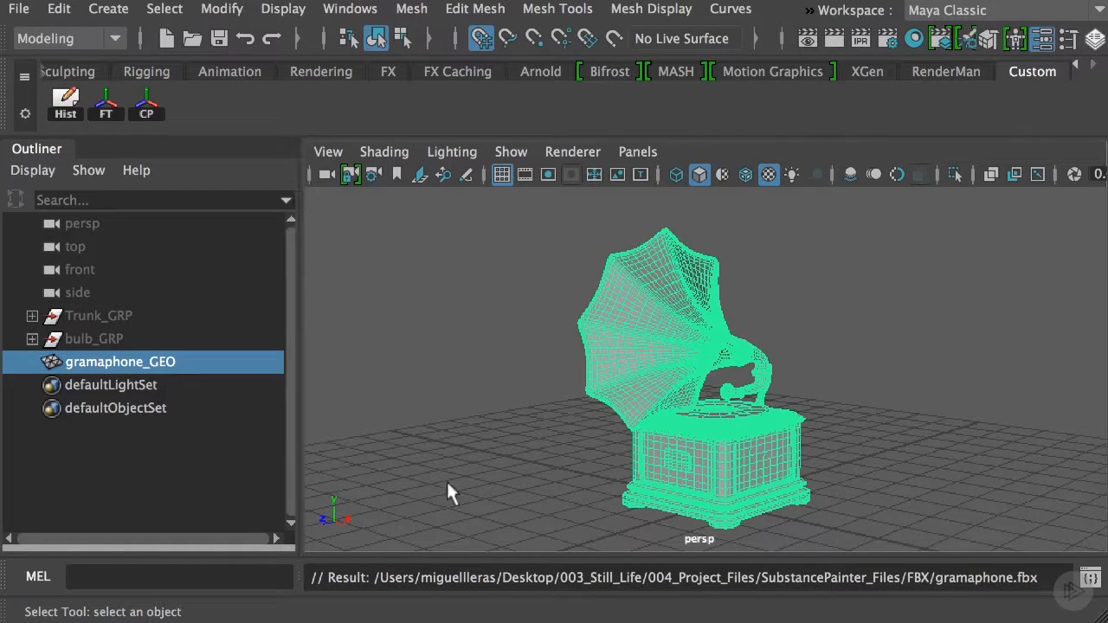
pyautogui.click(471, 433)
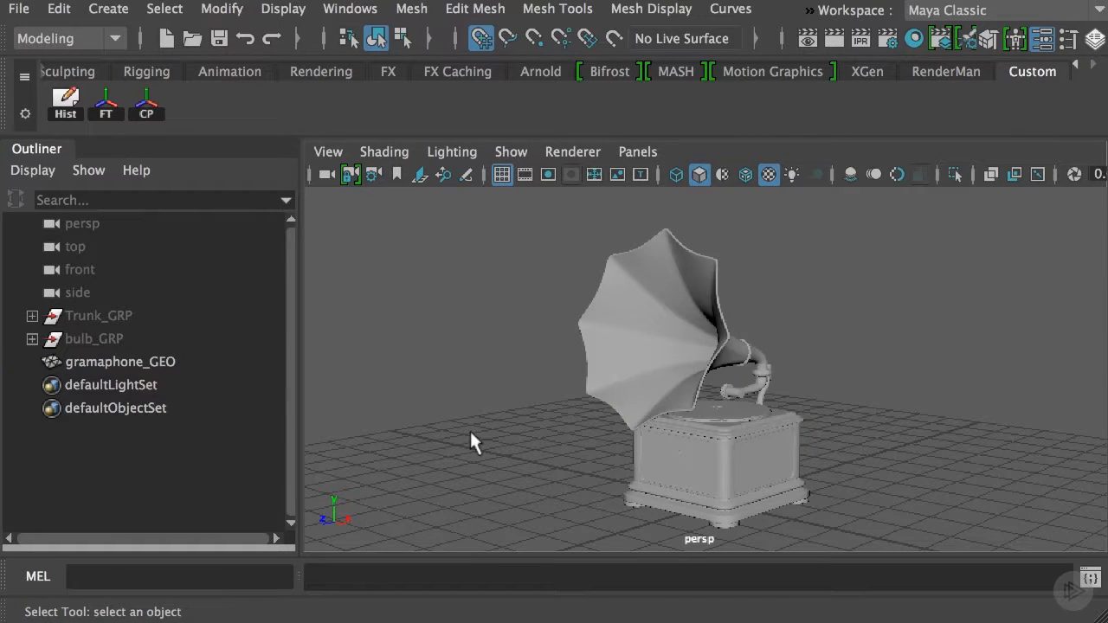